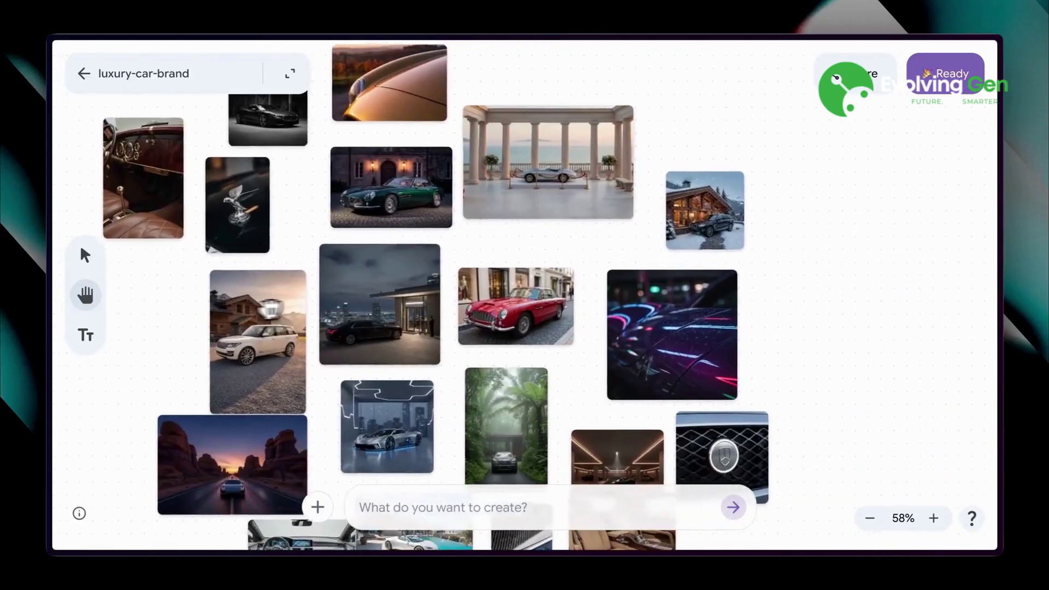
{"action": "left_click_drag", "start_coordinate": [265, 300], "coordinate": [342, 183]}
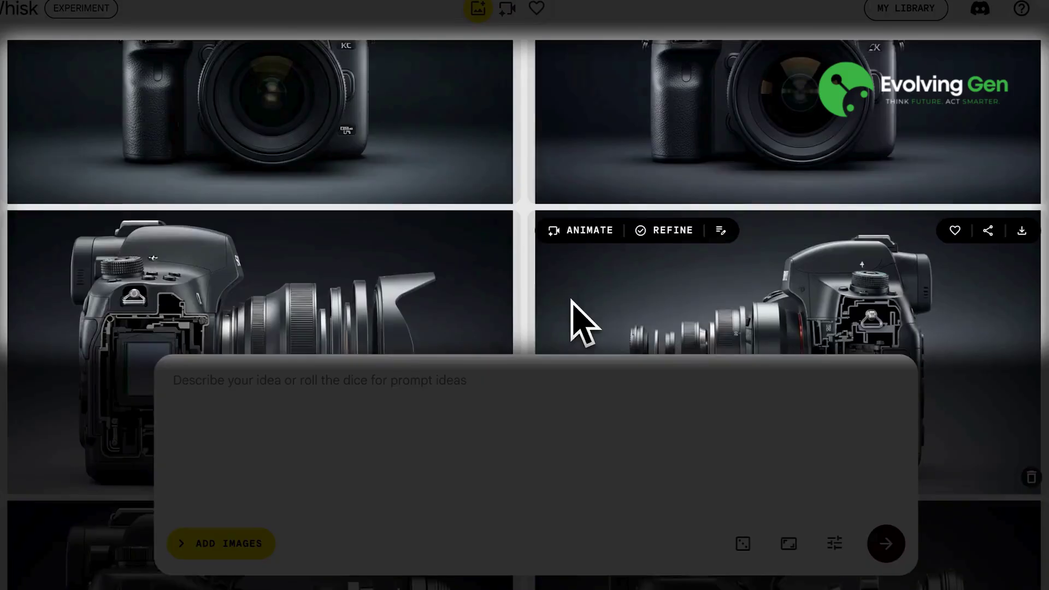
{"action": "scroll", "coordinate": [578, 321], "scroll_direction": "down", "scroll_amount": 1}
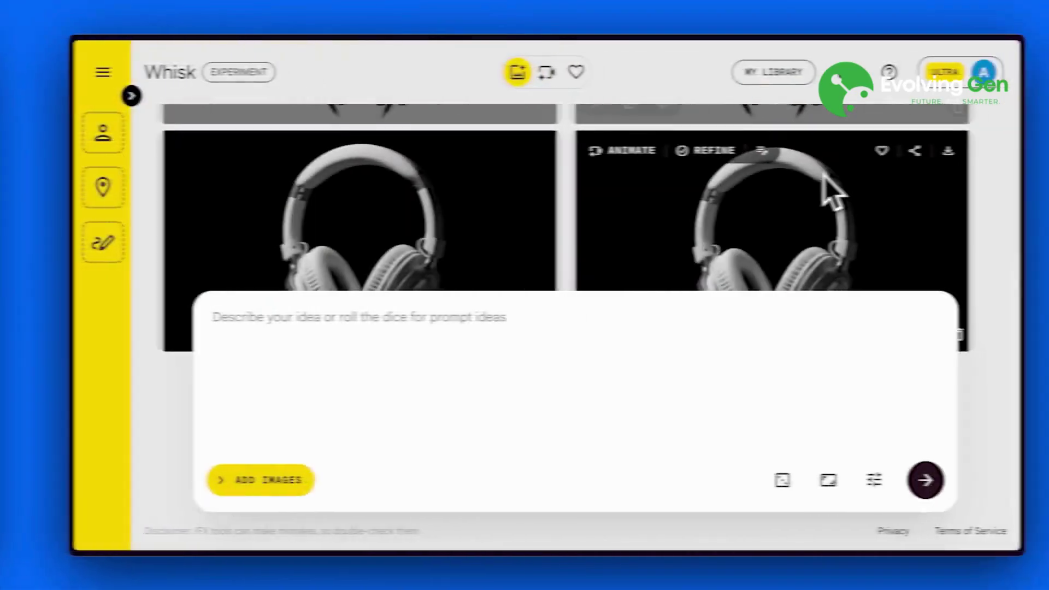
- Animate the white headphone image in Whisk with the prompt "give the headphone a slow spinning animation"
{"action": "left_click", "coordinate": [614, 156]}
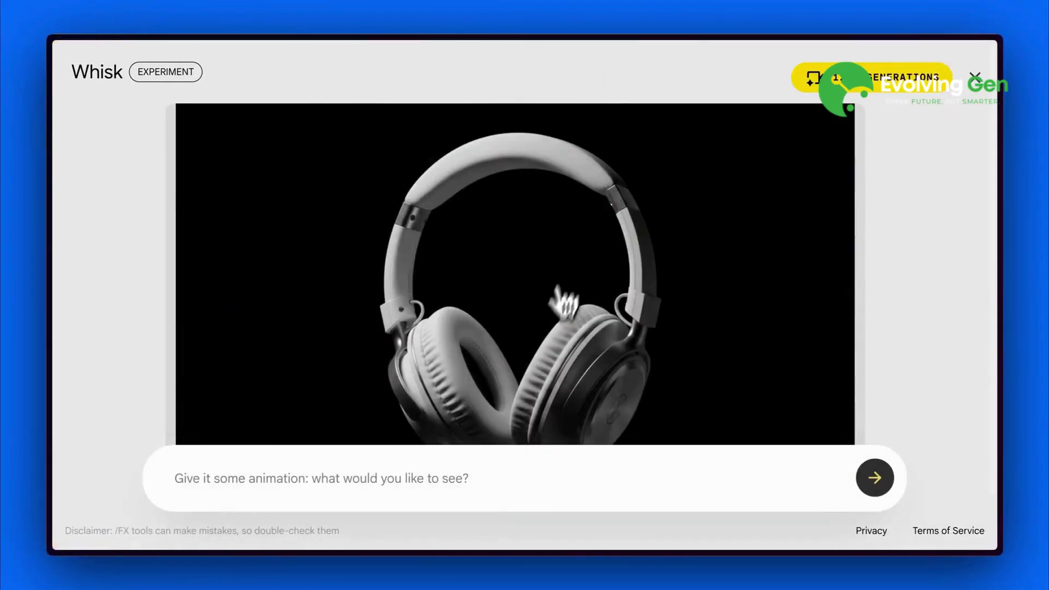
{"action": "left_click", "coordinate": [414, 484]}
{"action": "type", "text": "give the headphone a slow spinning animation"}
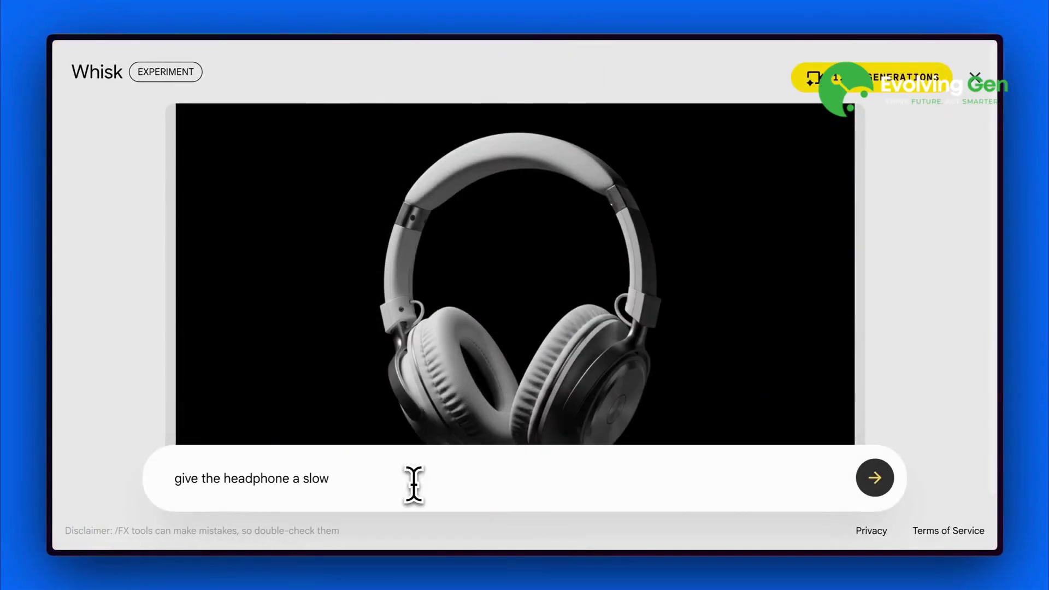
{"action": "key", "text": "Return"}
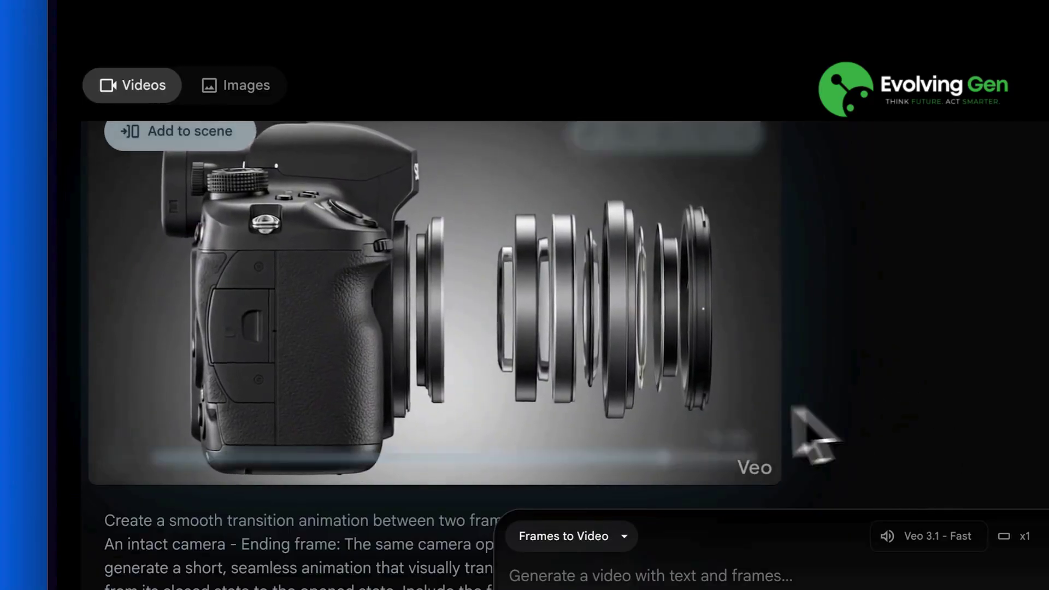
- Switch to Flow and review the generated camera clips, including the one made with "add a smooth transition from the first frame to the last"
{"action": "mouse_move", "coordinate": [634, 413]}
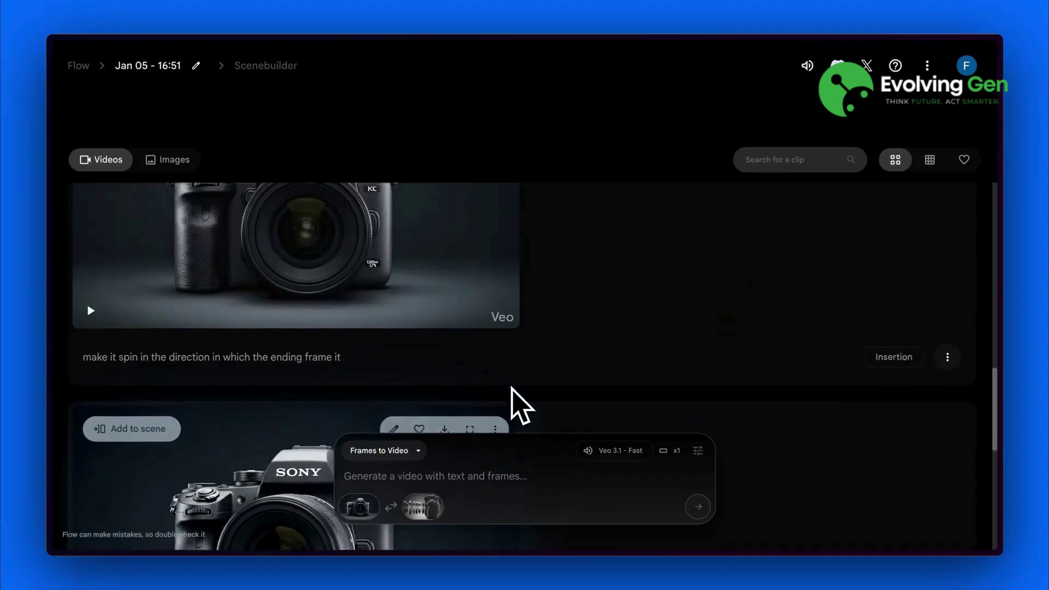
{"action": "scroll", "coordinate": [379, 394], "scroll_direction": "up", "scroll_amount": 10}
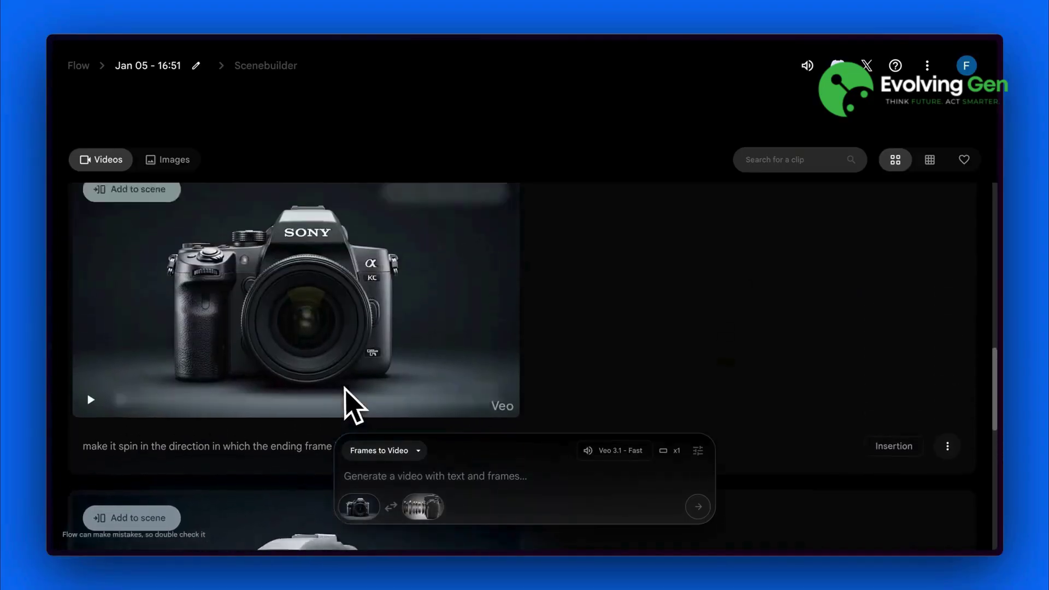
{"action": "scroll", "coordinate": [349, 401], "scroll_direction": "up", "scroll_amount": 10}
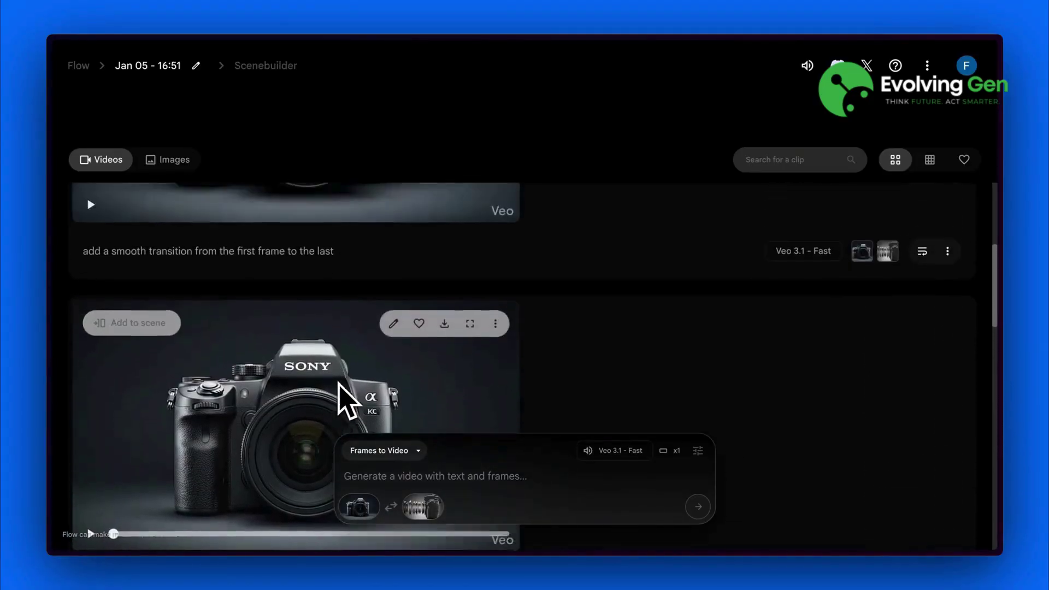
{"action": "scroll", "coordinate": [341, 396], "scroll_direction": "down", "scroll_amount": 2}
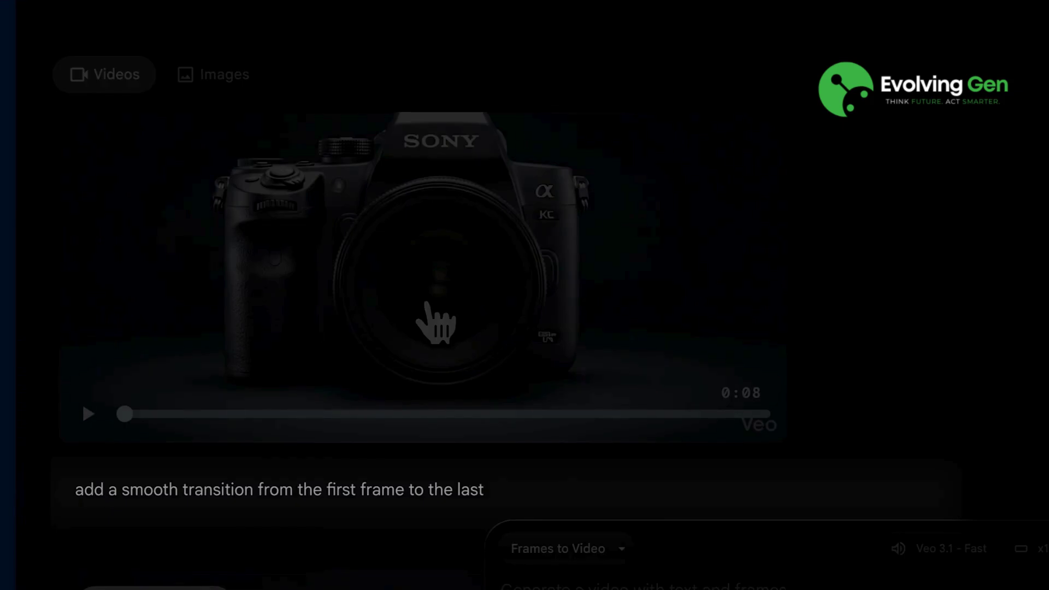
{"action": "left_click", "coordinate": [436, 324]}
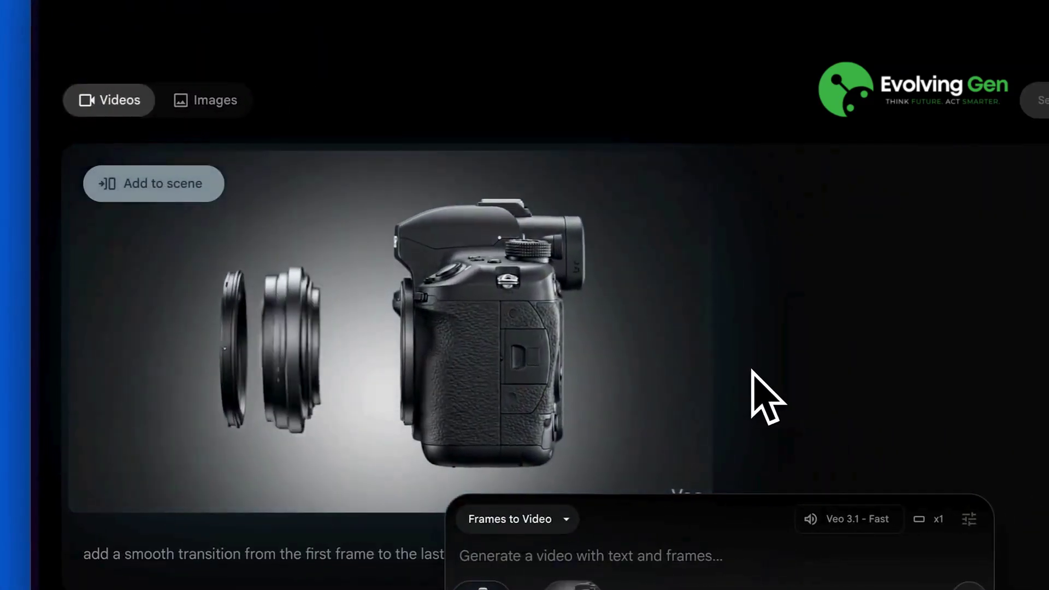
{"action": "scroll", "coordinate": [765, 396], "scroll_direction": "down", "scroll_amount": 1}
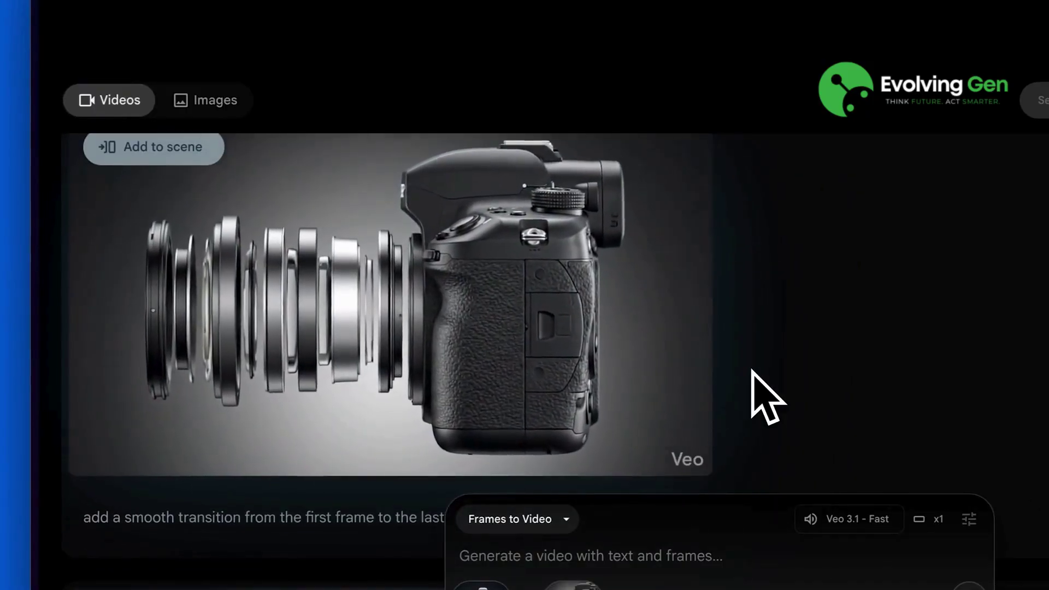
{"action": "scroll", "coordinate": [761, 393], "scroll_direction": "up", "scroll_amount": 1}
{"action": "mouse_move", "coordinate": [609, 362]}
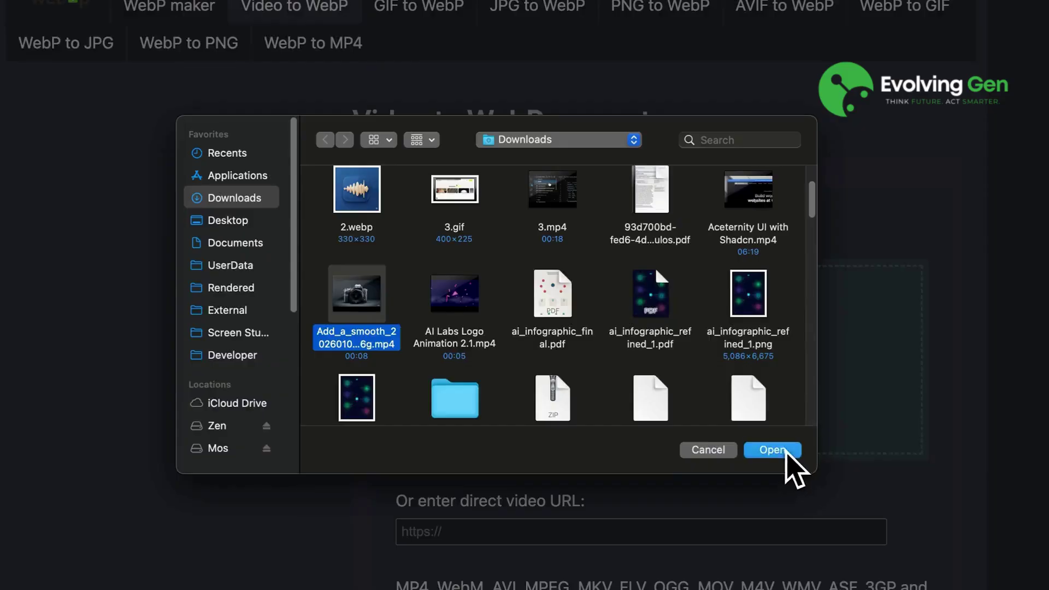
- Load the smooth-transition camera MP4 from Downloads into the Video to WebP converter and raise the output quality
{"action": "left_click", "coordinate": [796, 464]}
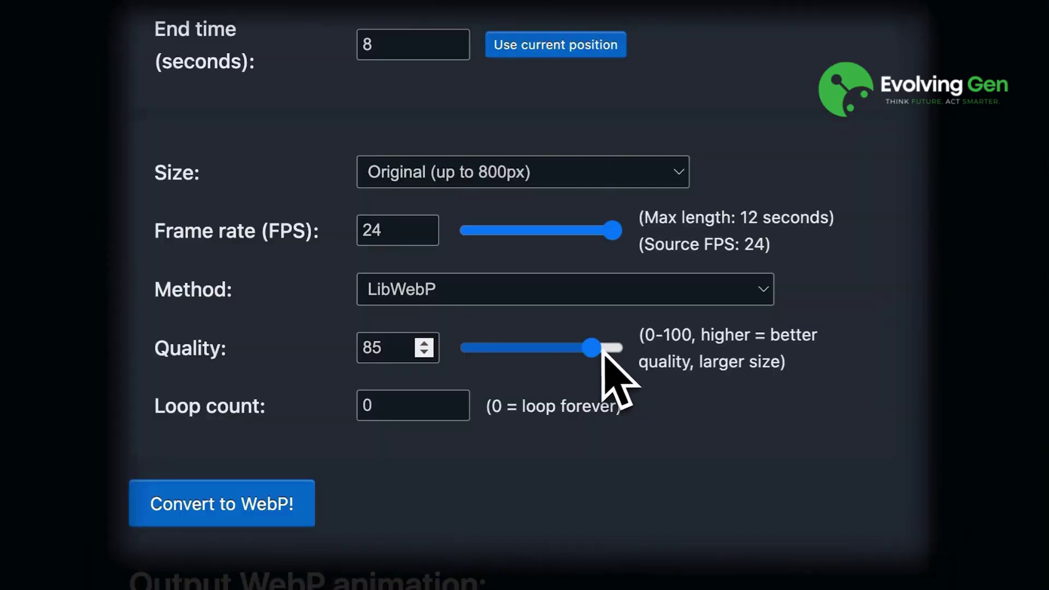
{"action": "left_click_drag", "start_coordinate": [601, 347], "coordinate": [656, 343]}
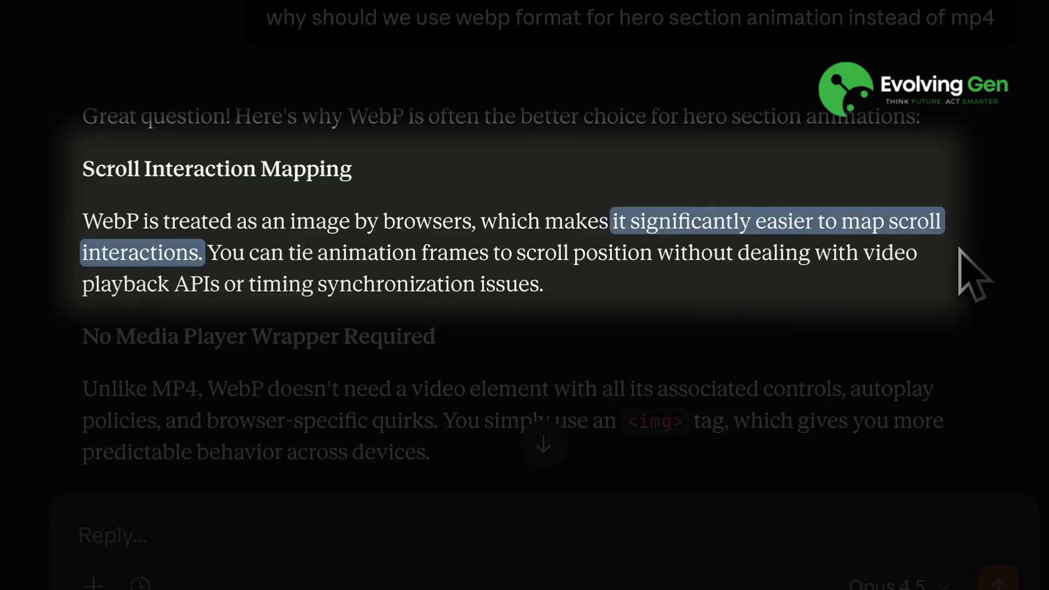
- Read the chat answer on why WebP should be used instead of MP4 for hero section animation
{"action": "scroll", "coordinate": [671, 325], "scroll_direction": "down", "scroll_amount": 3}
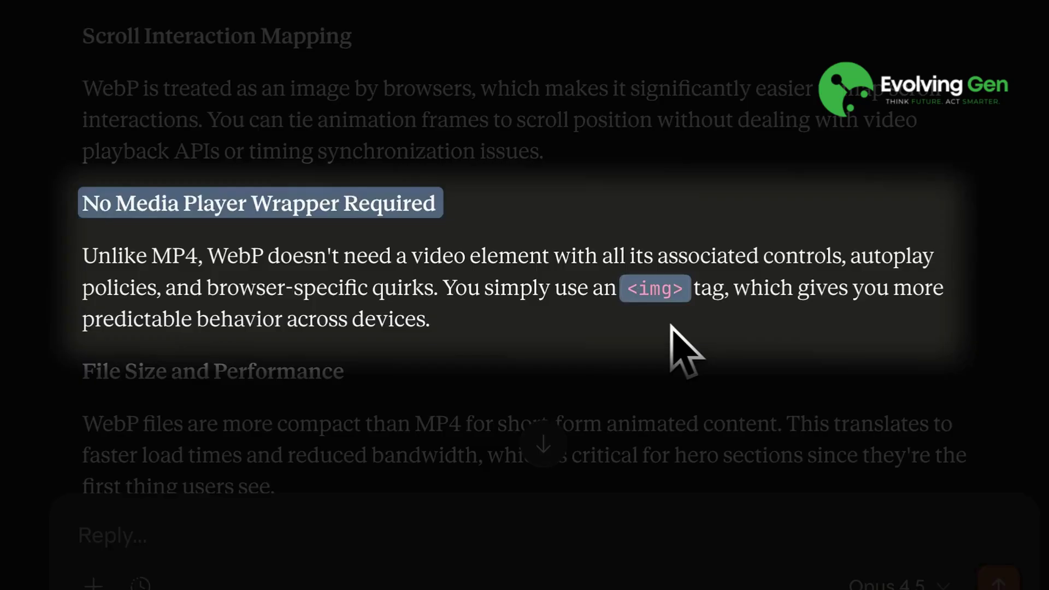
{"action": "scroll", "coordinate": [671, 325], "scroll_direction": "down", "scroll_amount": 4}
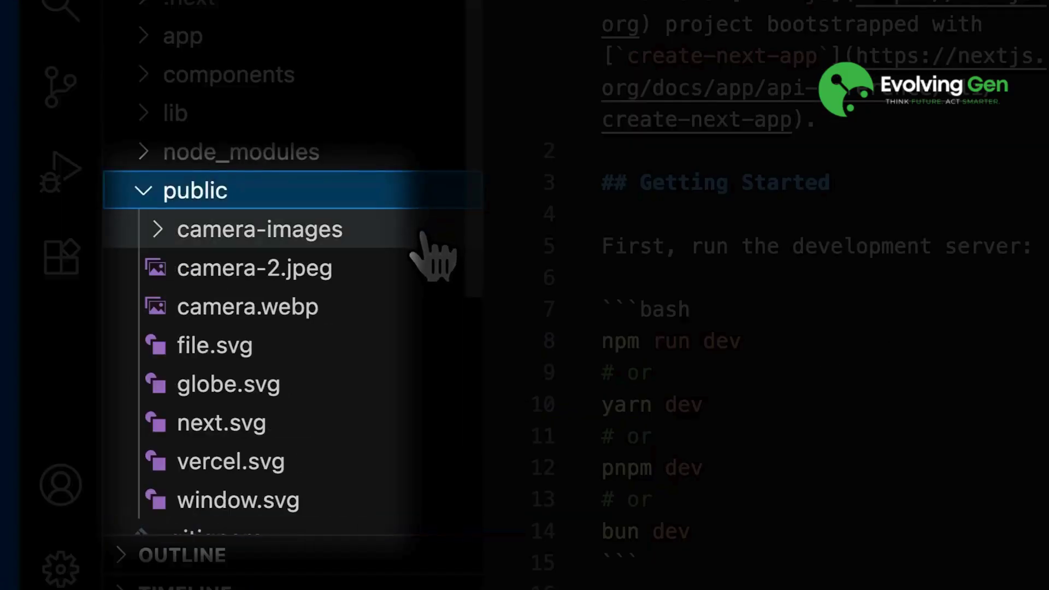
- Switch to the code editor and select camera.webp in the project's public folder
{"action": "left_click", "coordinate": [421, 313]}
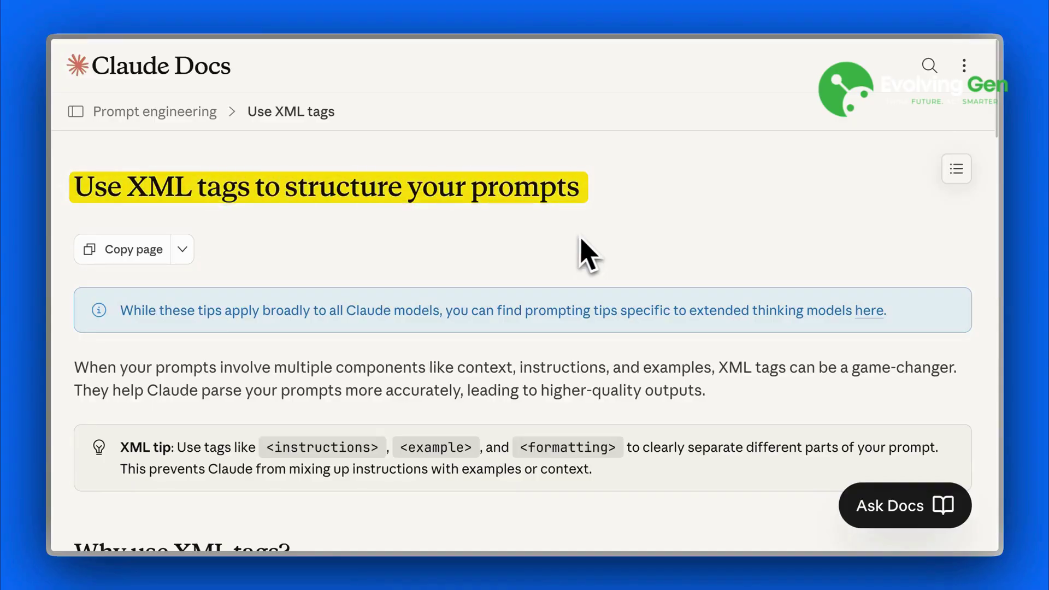
- Read the Claude Docs page on XML tags and the structured prompt for the scroll-driven camera hero animation
{"action": "scroll", "coordinate": [588, 254], "scroll_direction": "down", "scroll_amount": 5}
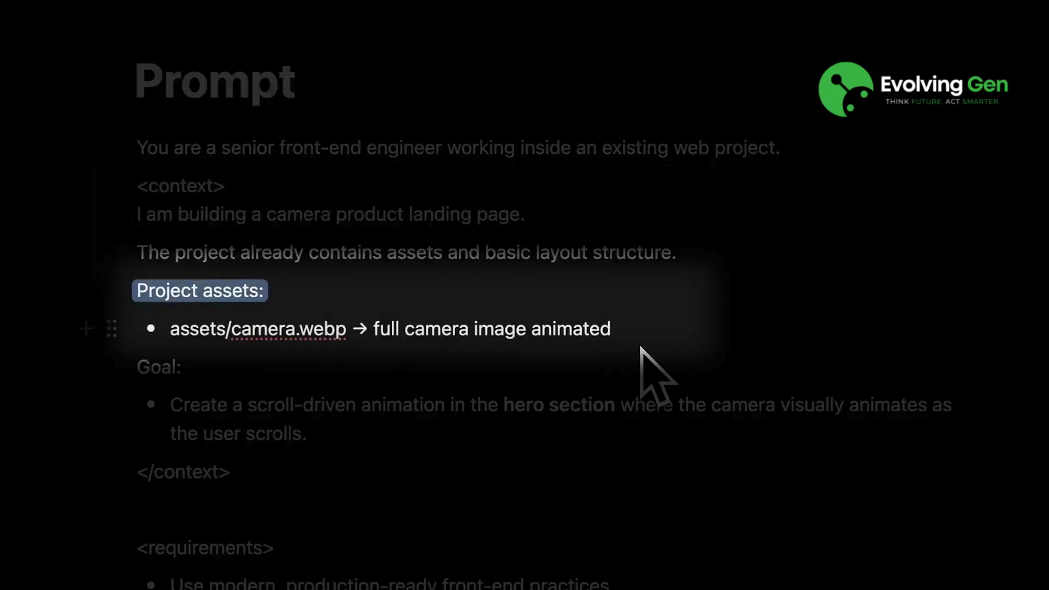
{"action": "scroll", "coordinate": [640, 346], "scroll_direction": "down", "scroll_amount": 2}
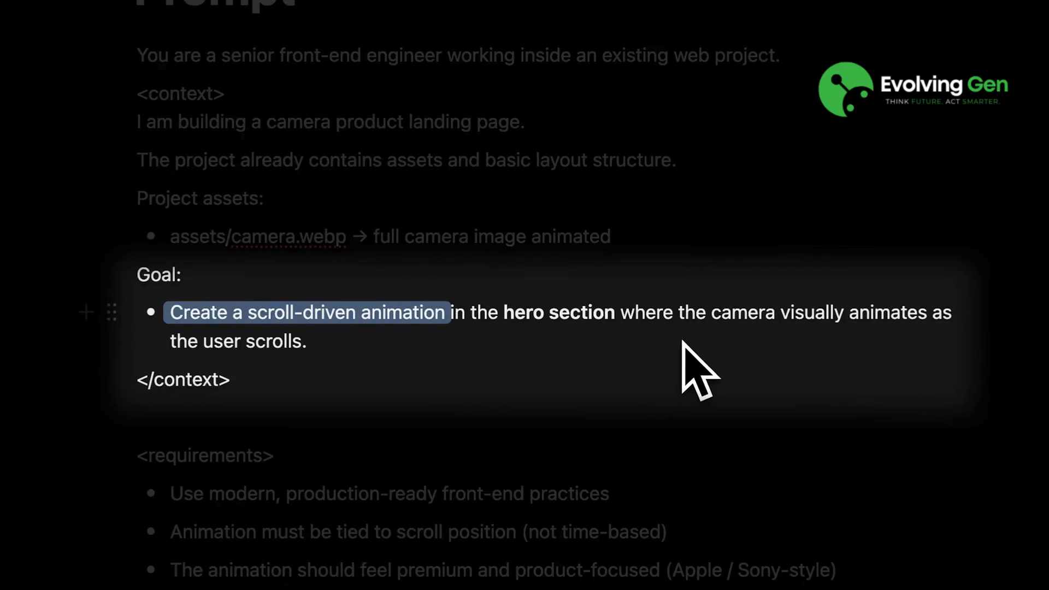
{"action": "scroll", "coordinate": [683, 342], "scroll_direction": "down", "scroll_amount": 6}
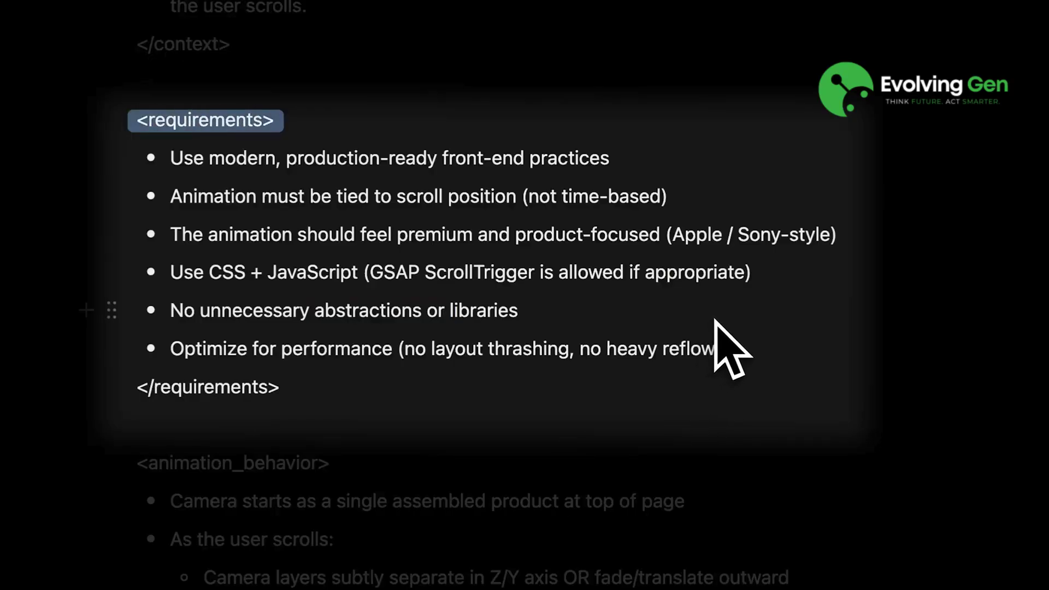
{"action": "scroll", "coordinate": [705, 327], "scroll_direction": "down", "scroll_amount": 4}
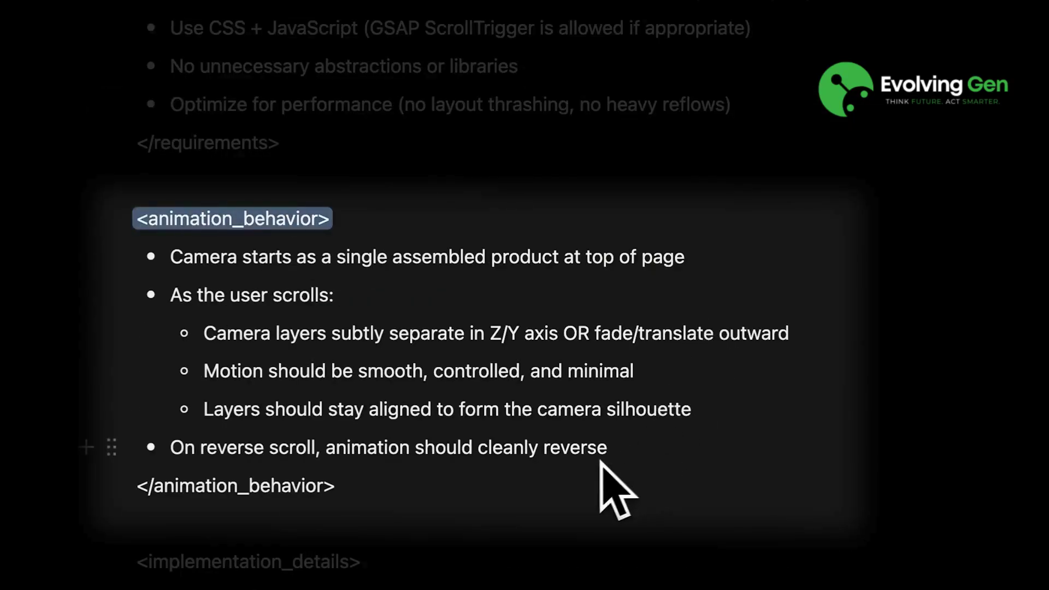
{"action": "scroll", "coordinate": [754, 338], "scroll_direction": "down", "scroll_amount": 5}
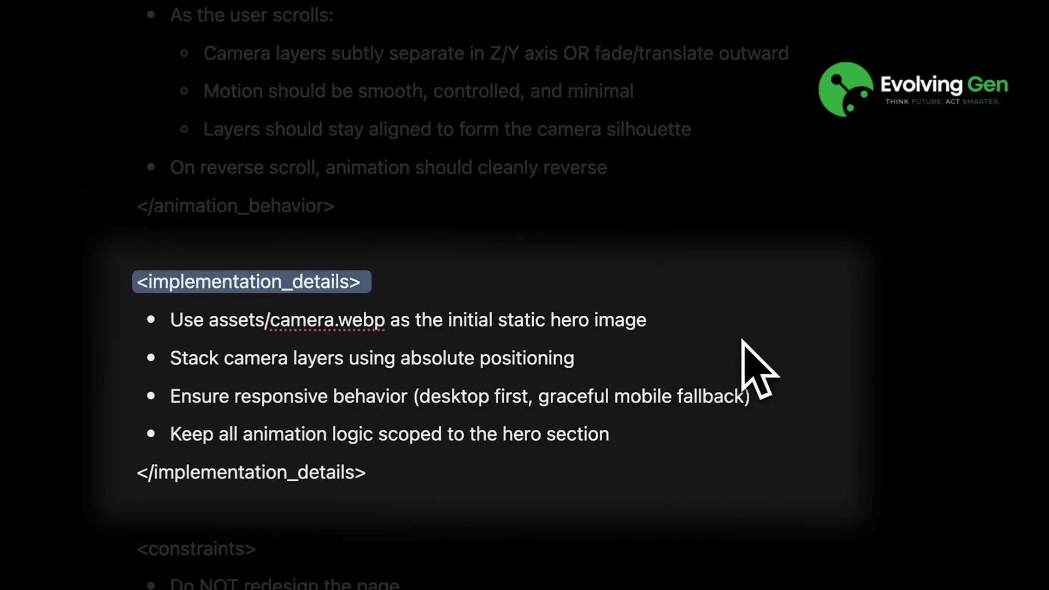
{"action": "scroll", "coordinate": [743, 343], "scroll_direction": "down", "scroll_amount": 8}
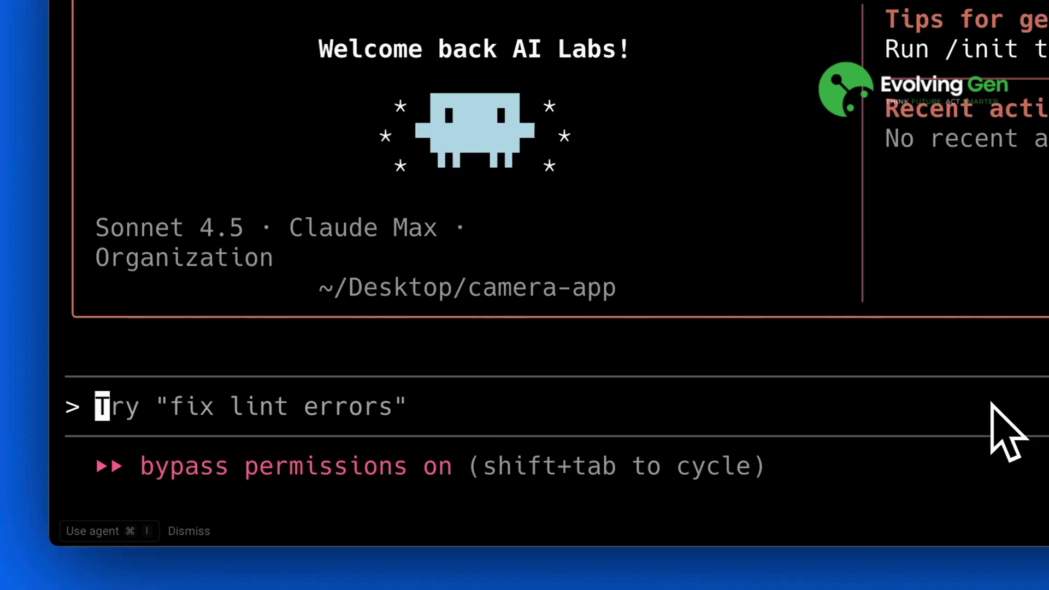
- Paste the structured landing page prompt into Claude Code in the camera-app project and submit it
{"action": "type", "text": "[Pasted text #1 +61 lines]"}
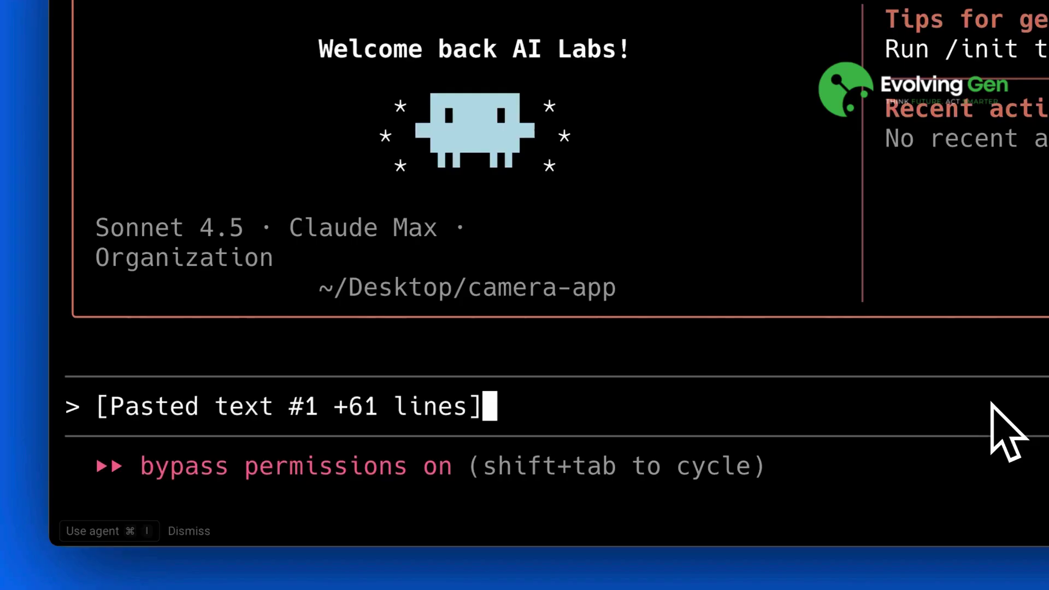
{"action": "key", "text": "Return"}
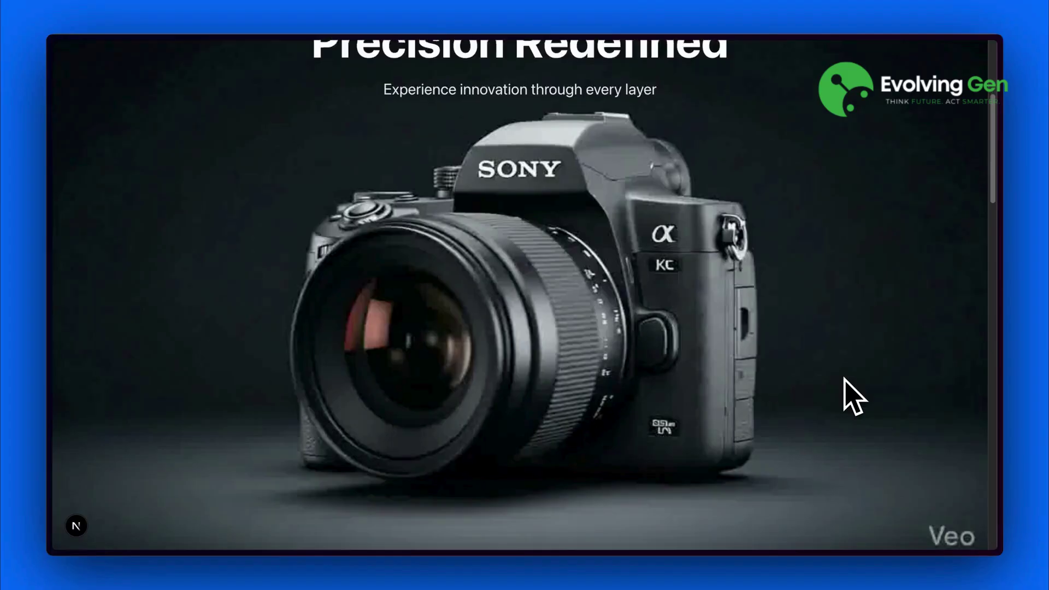
- Check the camera landing page's scroll-driven hero animation and the feature and Technical Excellence sections below it
{"action": "scroll", "coordinate": [843, 393], "scroll_direction": "down", "scroll_amount": 5}
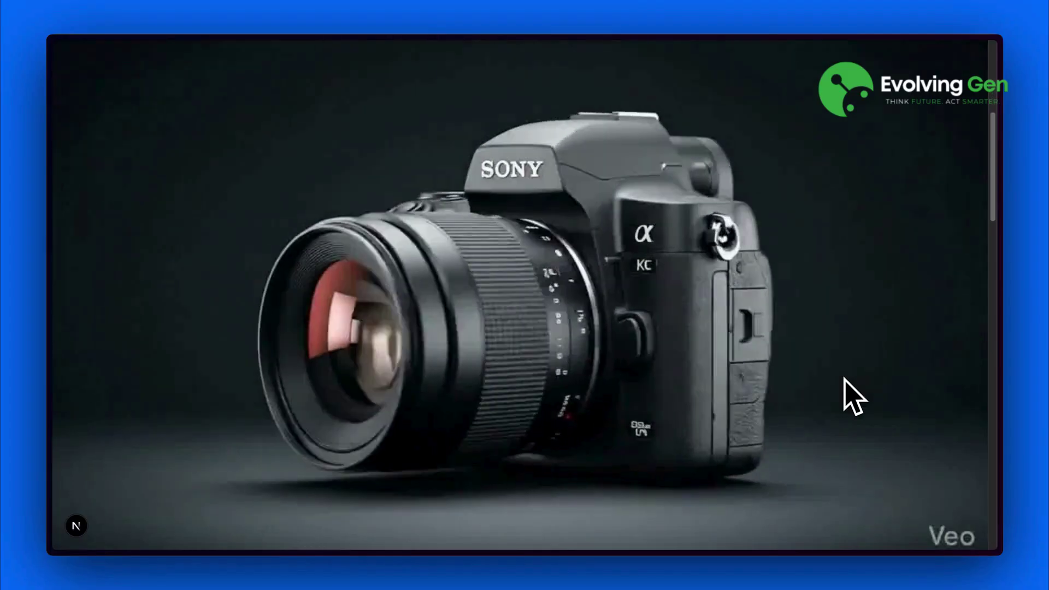
{"action": "scroll", "coordinate": [844, 378], "scroll_direction": "down", "scroll_amount": 10}
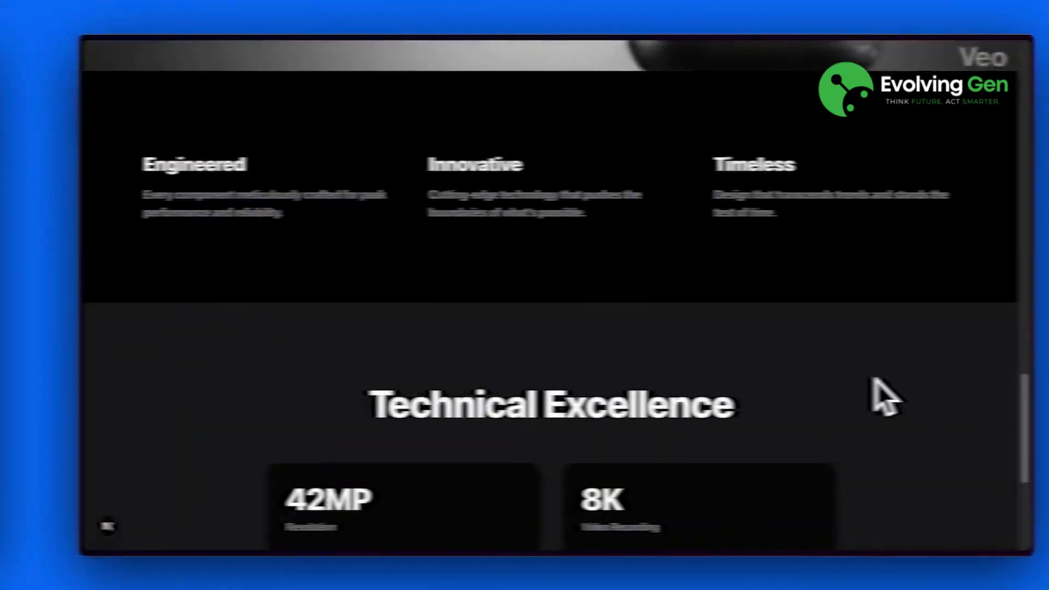
{"action": "scroll", "coordinate": [854, 396], "scroll_direction": "down", "scroll_amount": 3}
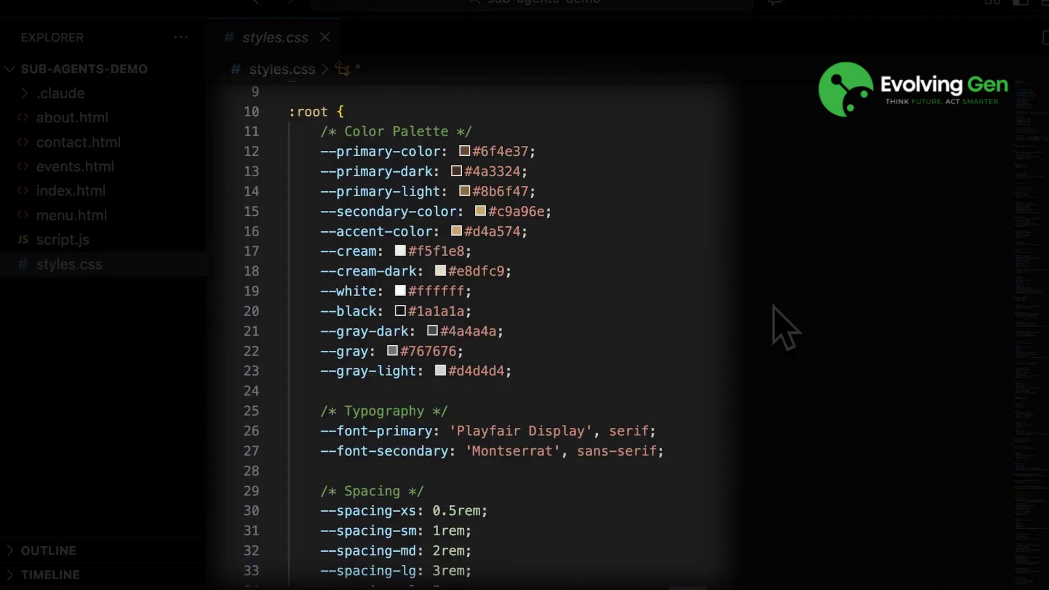
- Review the colour, typography, spacing, transition and shadow variables in styles.css of the sub-agents-demo project
{"action": "scroll", "coordinate": [772, 309], "scroll_direction": "down", "scroll_amount": 10}
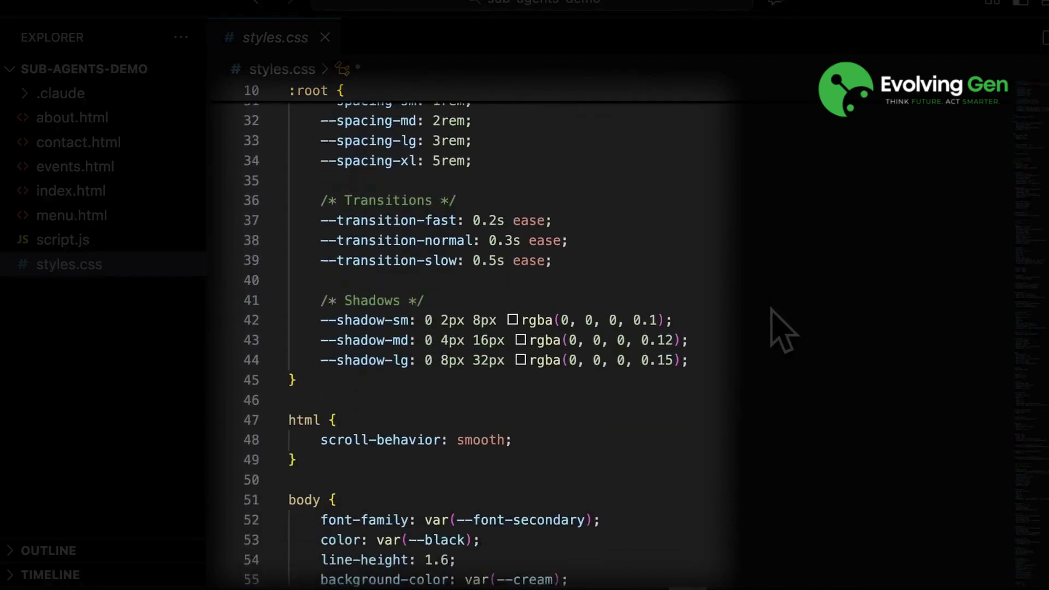
{"action": "scroll", "coordinate": [781, 331], "scroll_direction": "down", "scroll_amount": 20}
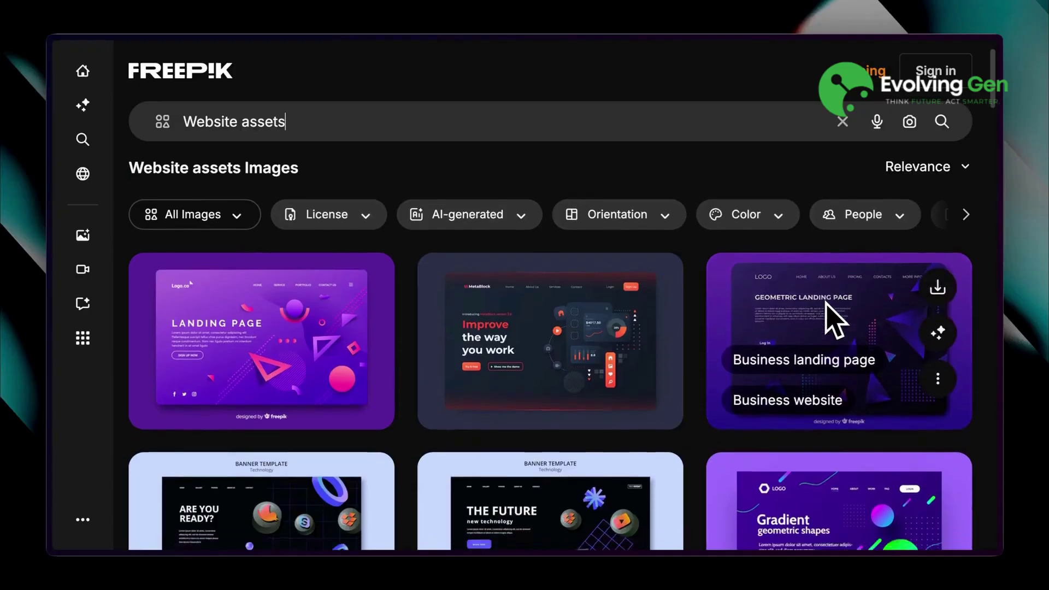
- Browse the "Website assets" images on Freepik and the design animation examples on the Magic Animator site
{"action": "scroll", "coordinate": [875, 322], "scroll_direction": "down", "scroll_amount": 4}
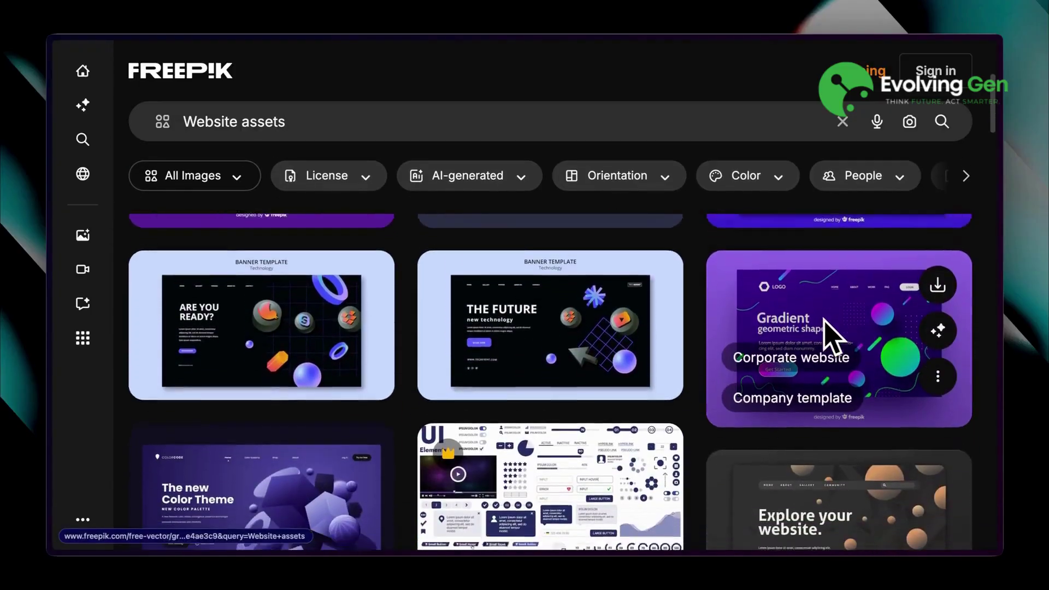
{"action": "scroll", "coordinate": [902, 399], "scroll_direction": "down", "scroll_amount": 3}
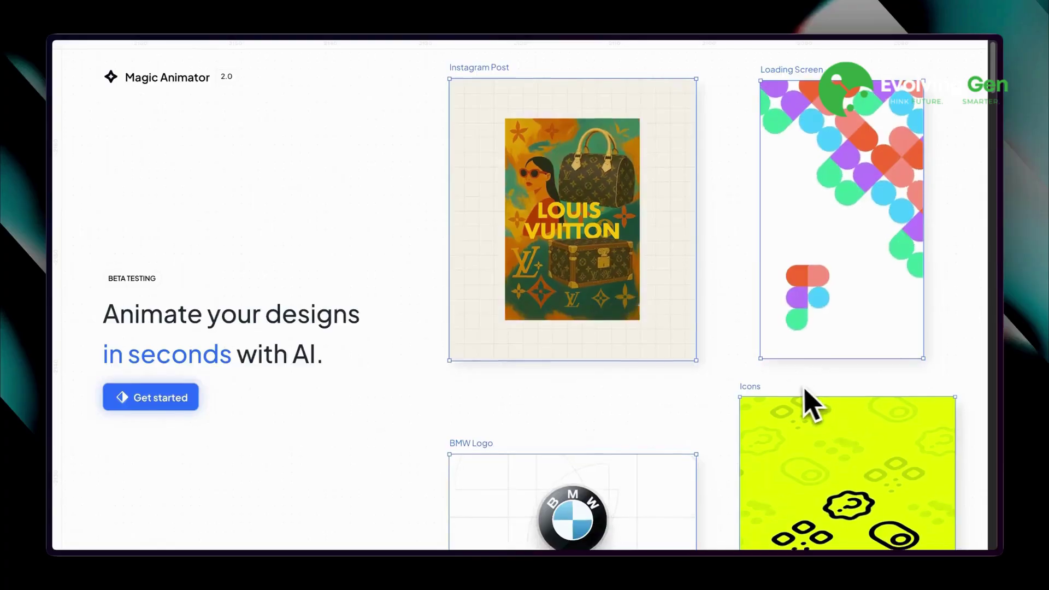
{"action": "scroll", "coordinate": [806, 403], "scroll_direction": "down", "scroll_amount": 3}
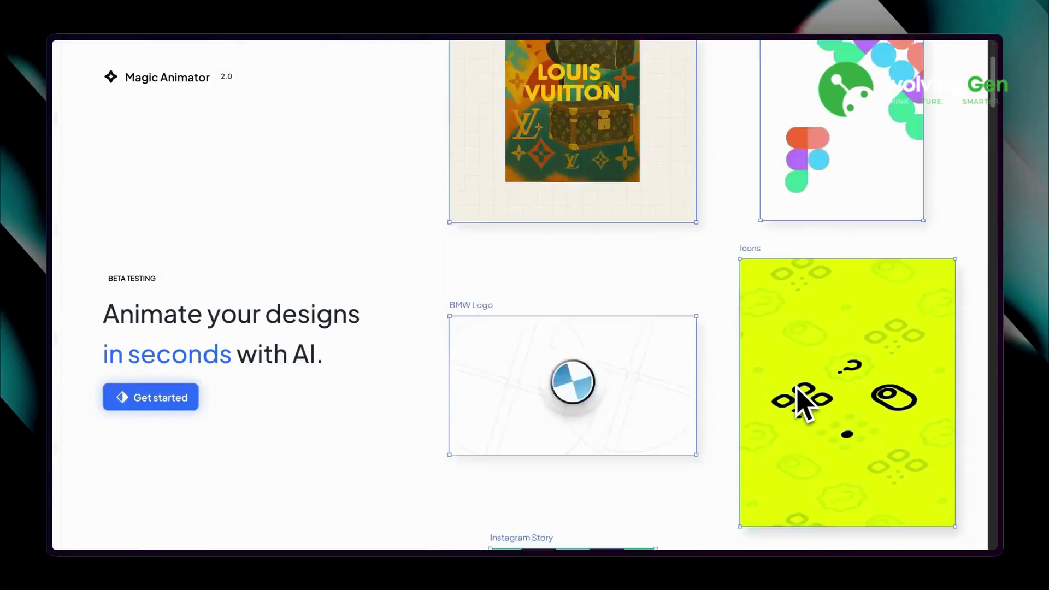
{"action": "scroll", "coordinate": [806, 403], "scroll_direction": "down", "scroll_amount": 5}
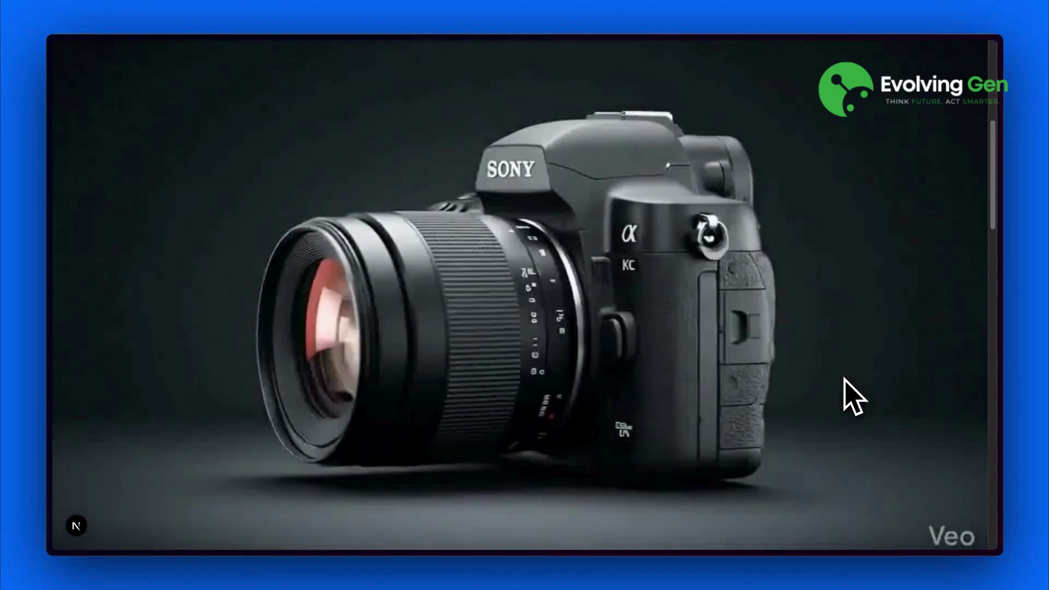
- Return to the camera landing page and examine how the lens separates into layers as the page moves
{"action": "scroll", "coordinate": [853, 397], "scroll_direction": "down", "scroll_amount": 10}
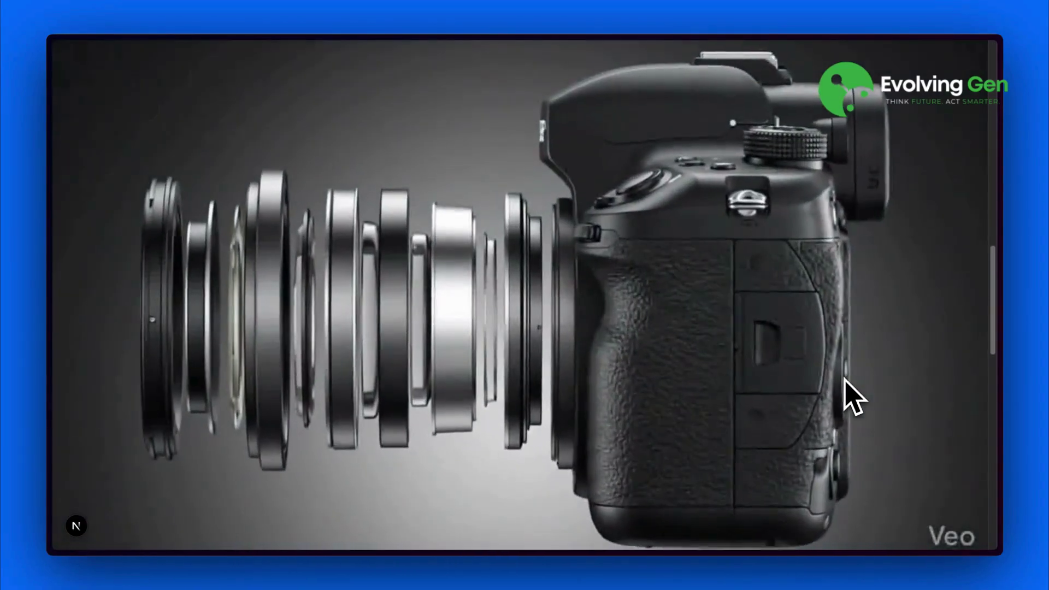
- Browse HeroUI's theme customization examples and Accordion component documentation, and copy the npx heroui-cli@latest init command
{"action": "scroll", "coordinate": [847, 397], "scroll_direction": "down", "scroll_amount": 6}
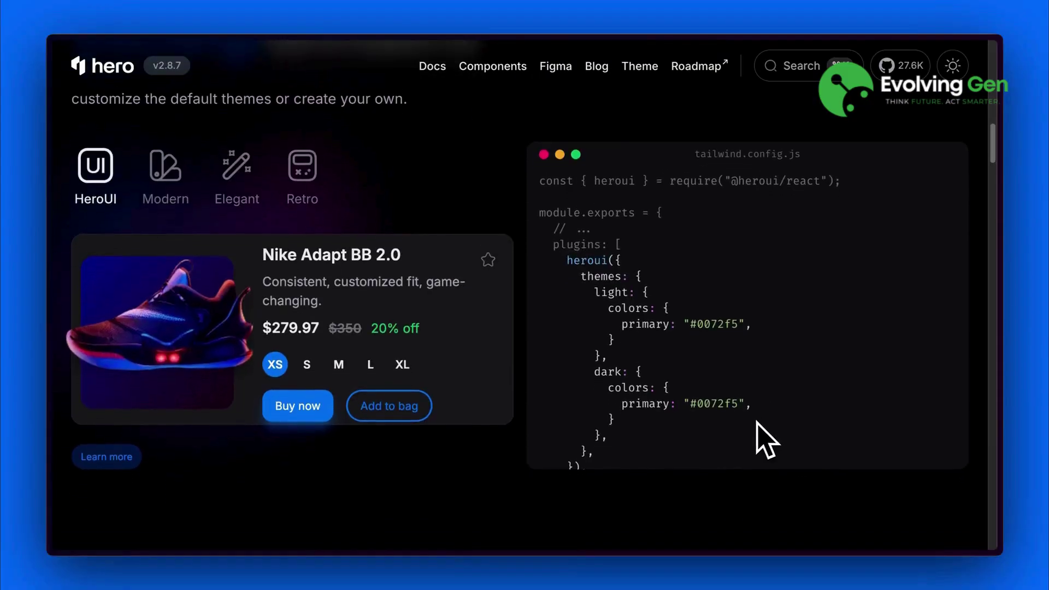
{"action": "scroll", "coordinate": [766, 437], "scroll_direction": "down", "scroll_amount": 2}
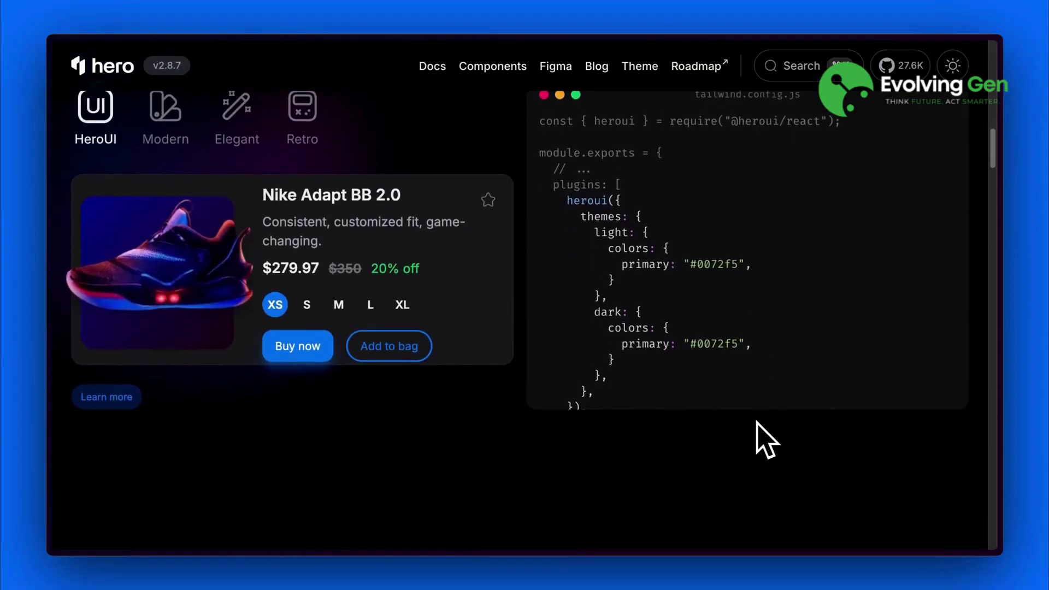
{"action": "scroll", "coordinate": [766, 438], "scroll_direction": "down", "scroll_amount": 8}
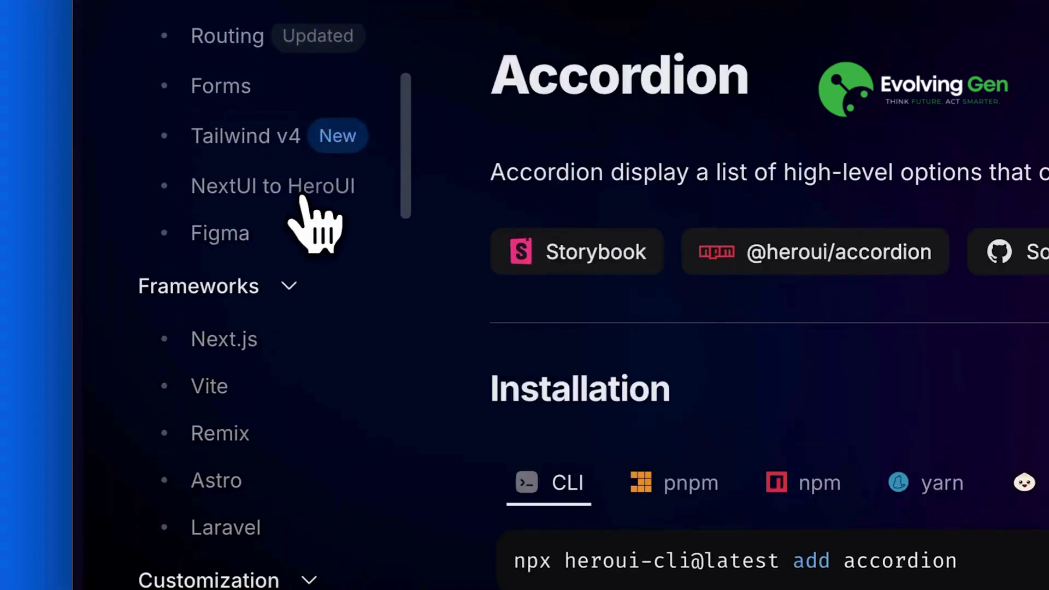
{"action": "scroll", "coordinate": [312, 223], "scroll_direction": "down", "scroll_amount": 3}
{"action": "left_click", "coordinate": [269, 234]}
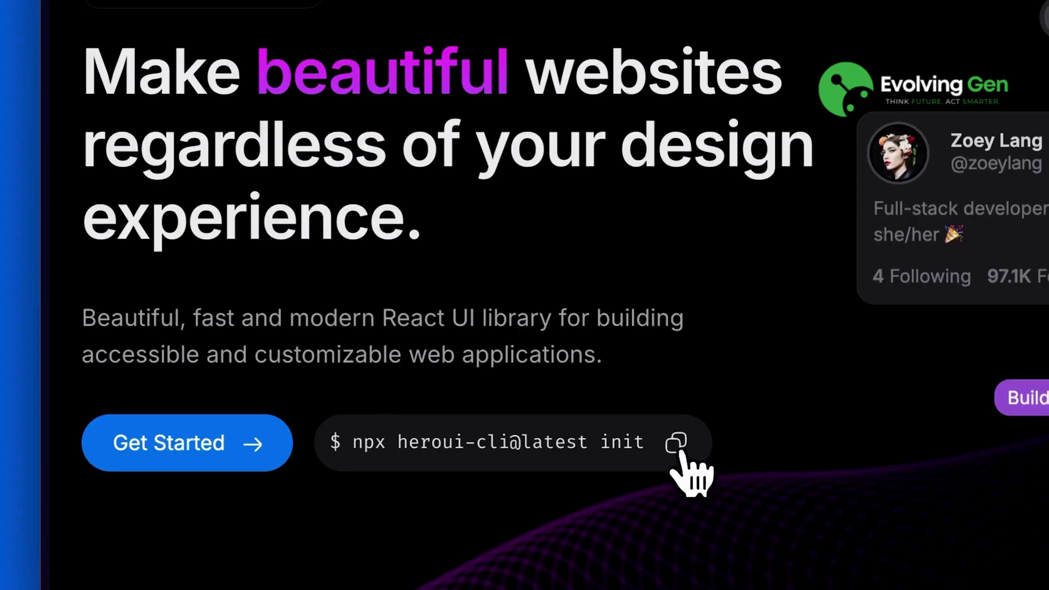
{"action": "left_click", "coordinate": [685, 453]}
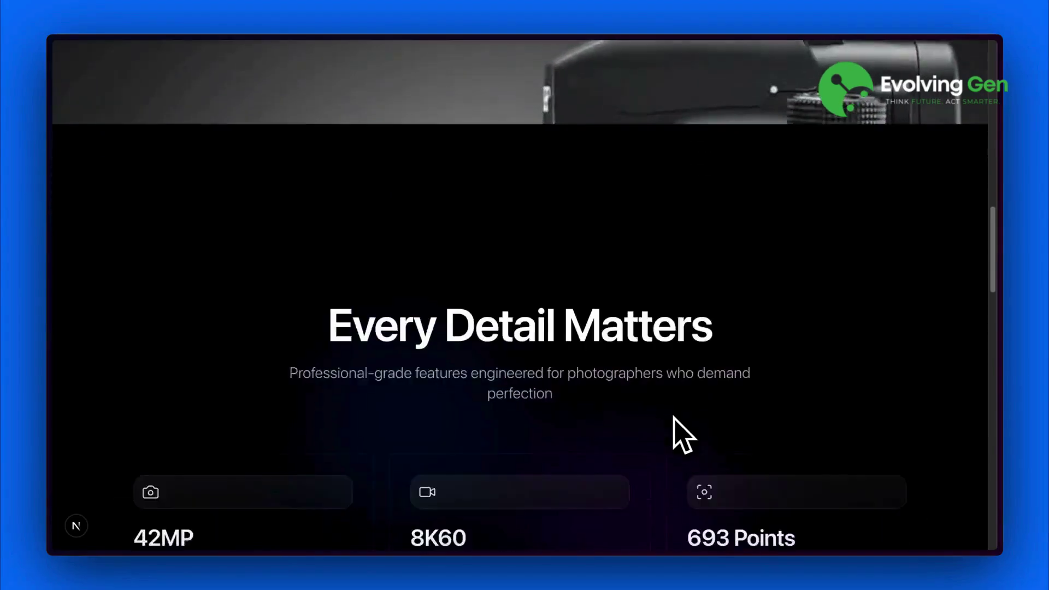
- Check the camera page's Every Detail Matters section and examine the Call of the Wild collection page down to its View Collection area
{"action": "scroll", "coordinate": [684, 436], "scroll_direction": "down", "scroll_amount": 4}
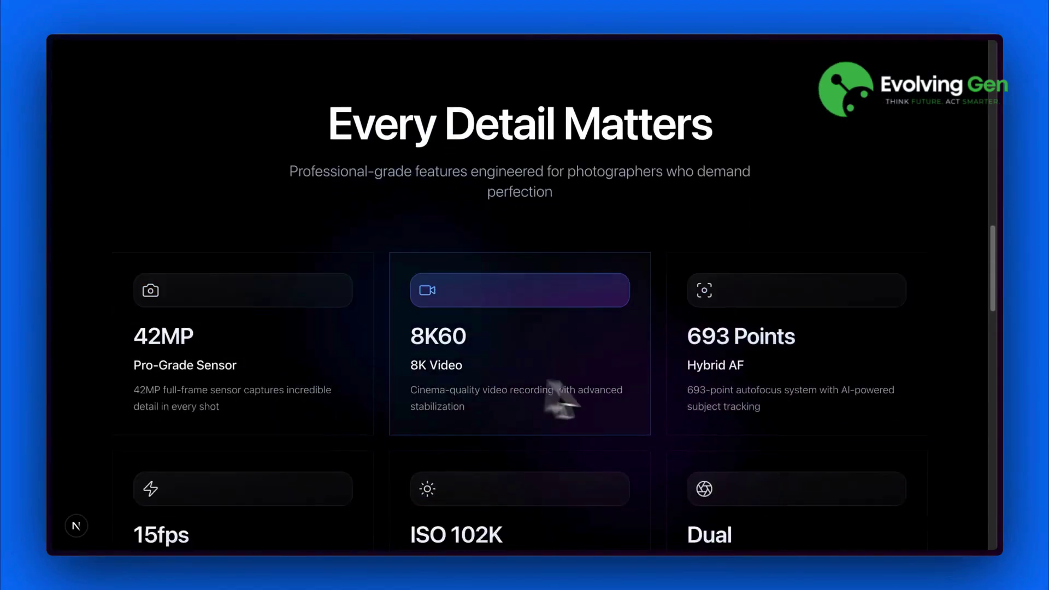
{"action": "scroll", "coordinate": [765, 426], "scroll_direction": "down", "scroll_amount": 3}
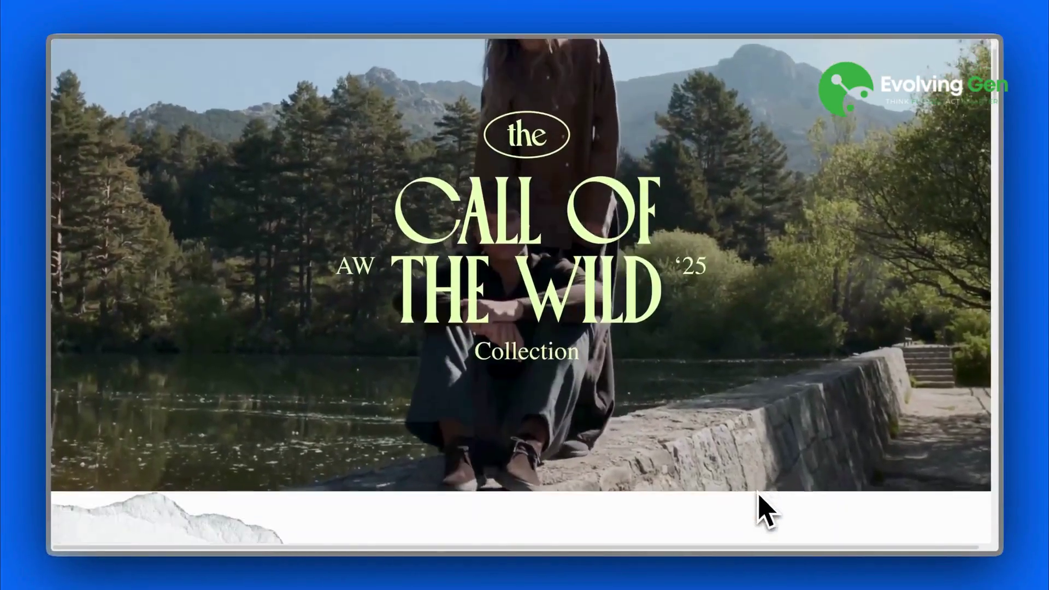
{"action": "scroll", "coordinate": [765, 508], "scroll_direction": "down", "scroll_amount": 8}
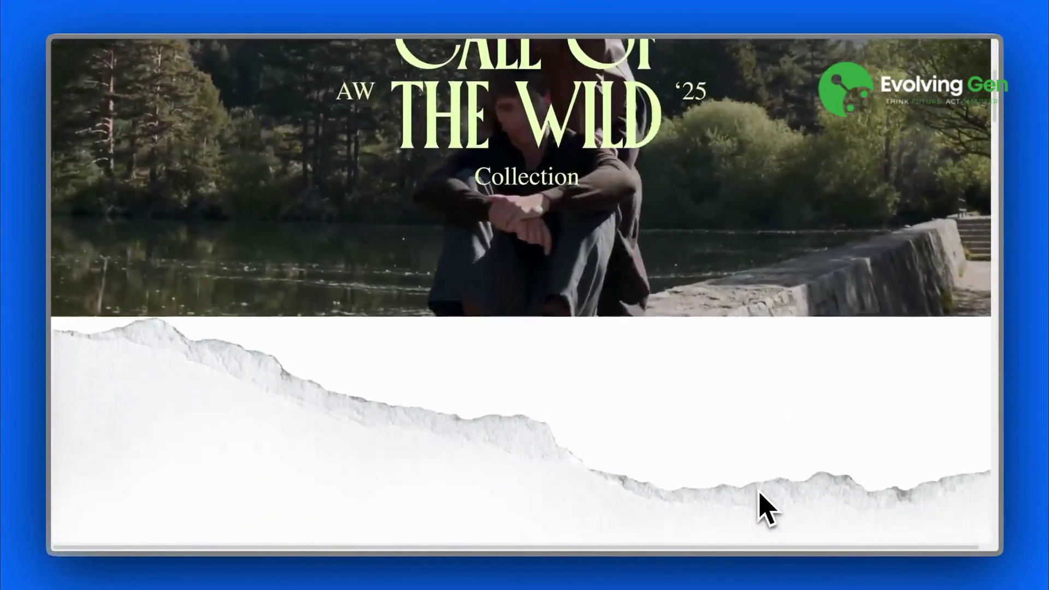
{"action": "scroll", "coordinate": [762, 500], "scroll_direction": "down", "scroll_amount": 7}
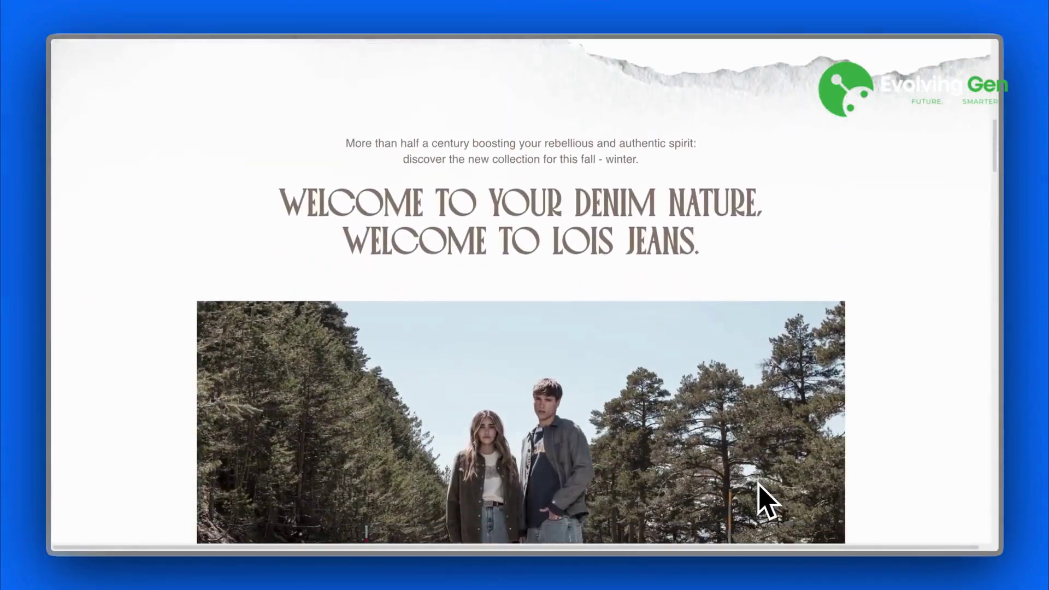
{"action": "scroll", "coordinate": [765, 501], "scroll_direction": "down", "scroll_amount": 7}
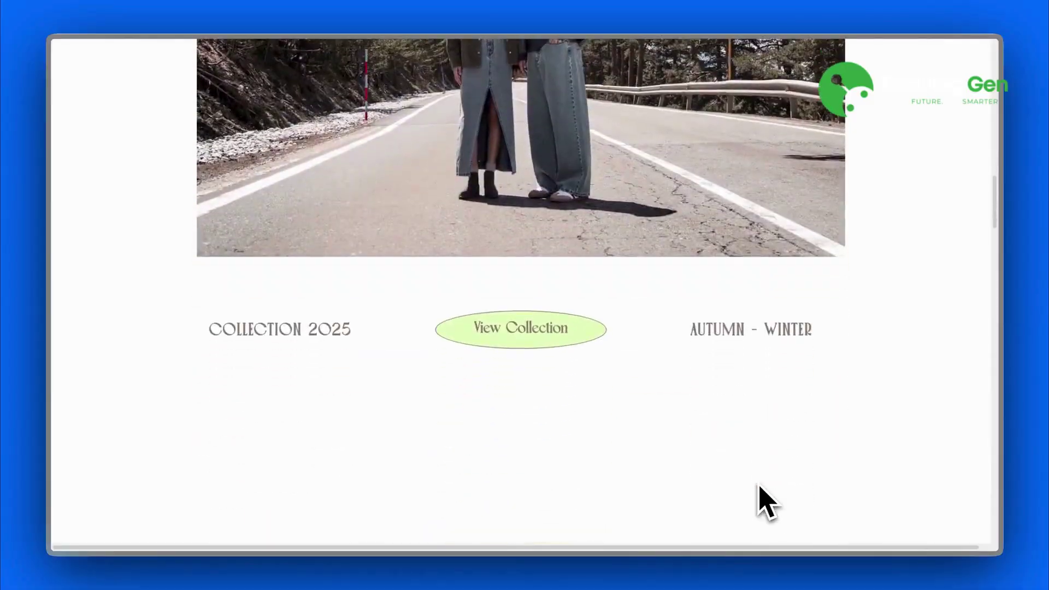
{"action": "scroll", "coordinate": [765, 502], "scroll_direction": "down", "scroll_amount": 7}
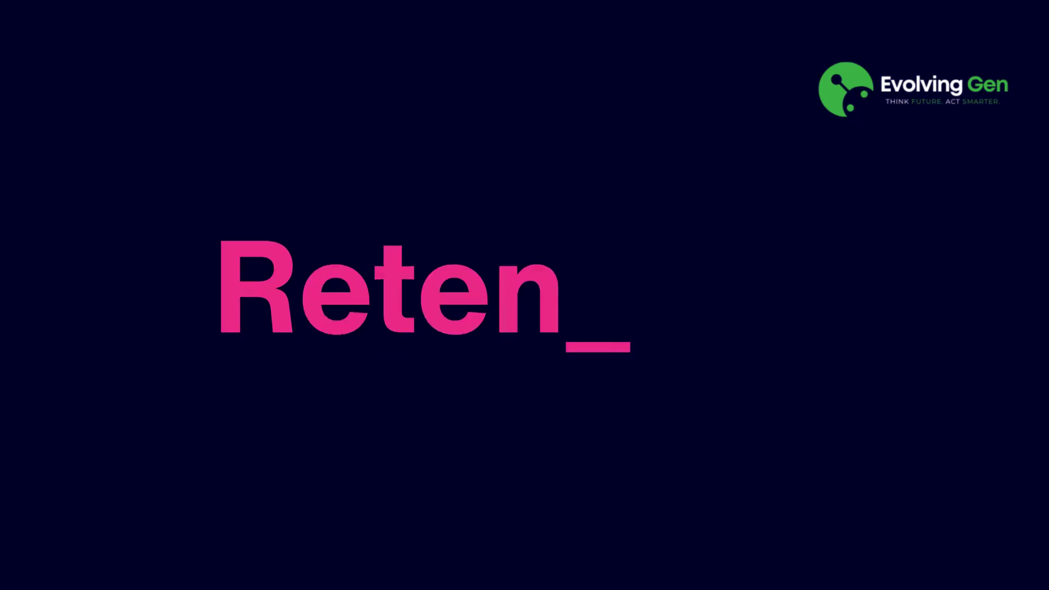
- Prompt Claude Code in finance-management: "implement animation on the landing page using javascript and mapping dom changes with scroll behavior"
{"action": "type", "text": "lement animation on the landing page using javascript and"}
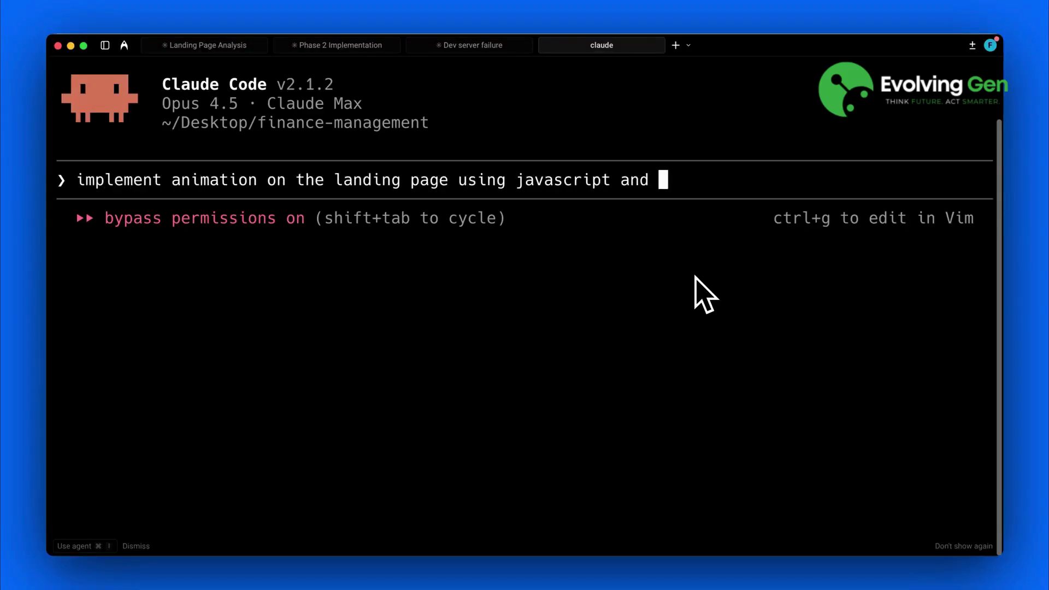
{"action": "type", "text": " behavior"}
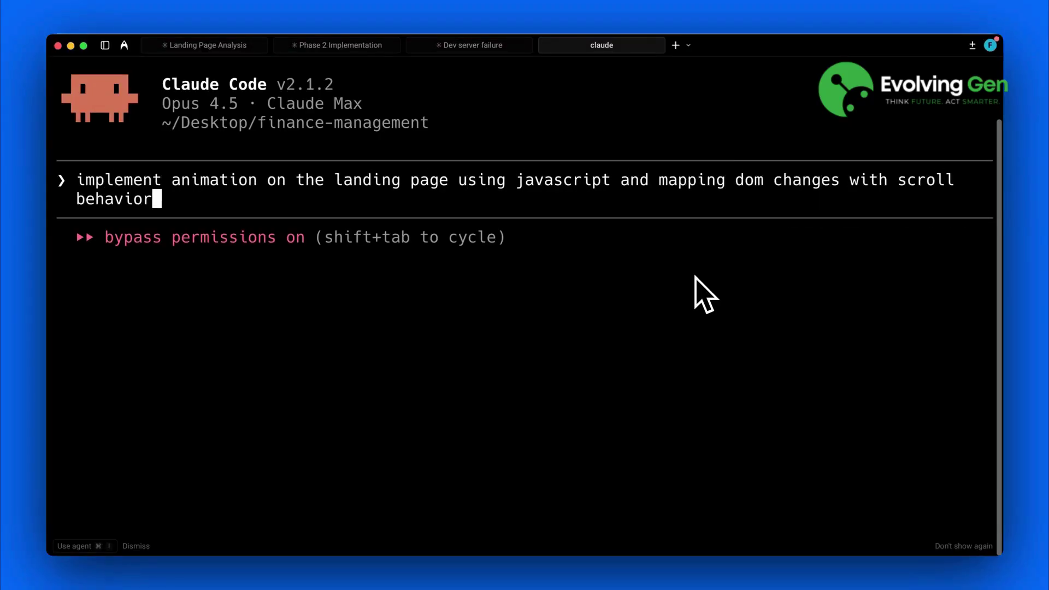
{"action": "key", "text": "Return"}
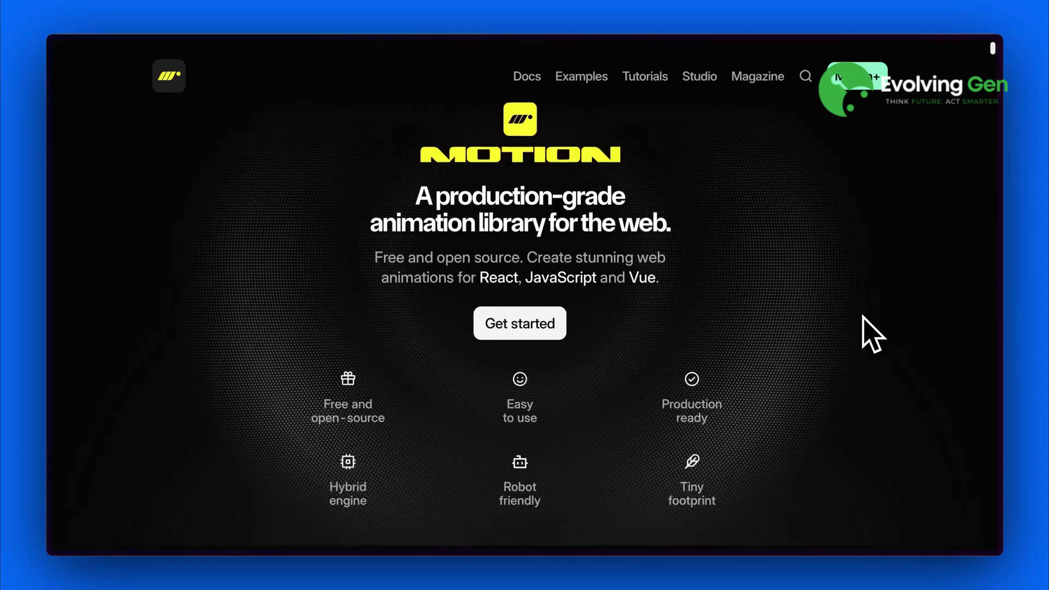
- Look through the Motion library's home page and the motion.h2 animated title's initial and whileInView settings in the code
{"action": "scroll", "coordinate": [1036, 428], "scroll_direction": "down", "scroll_amount": 5}
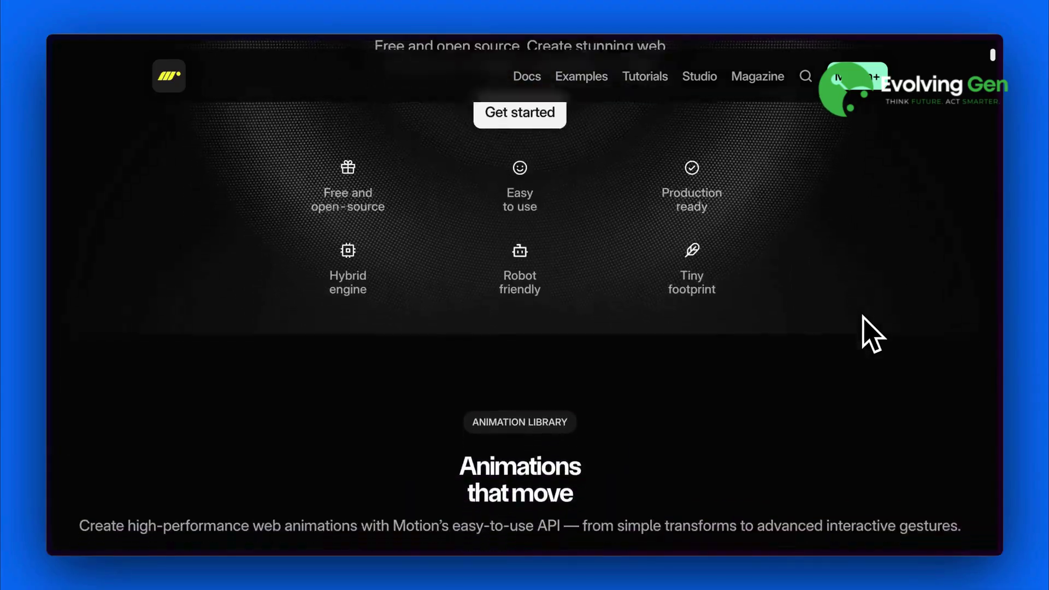
{"action": "scroll", "coordinate": [872, 335], "scroll_direction": "down", "scroll_amount": 5}
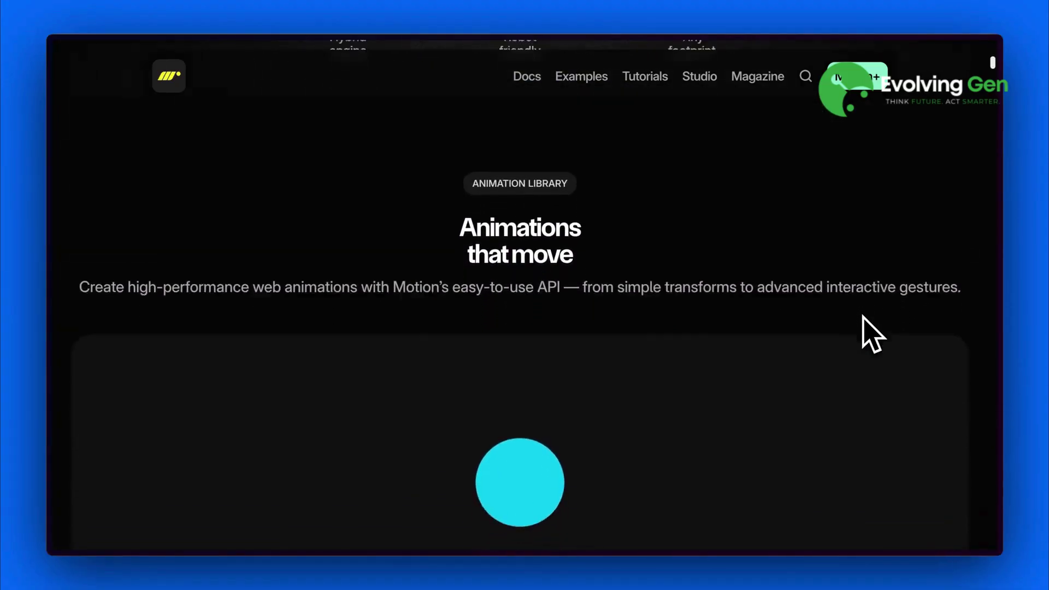
{"action": "scroll", "coordinate": [873, 335], "scroll_direction": "down", "scroll_amount": 3}
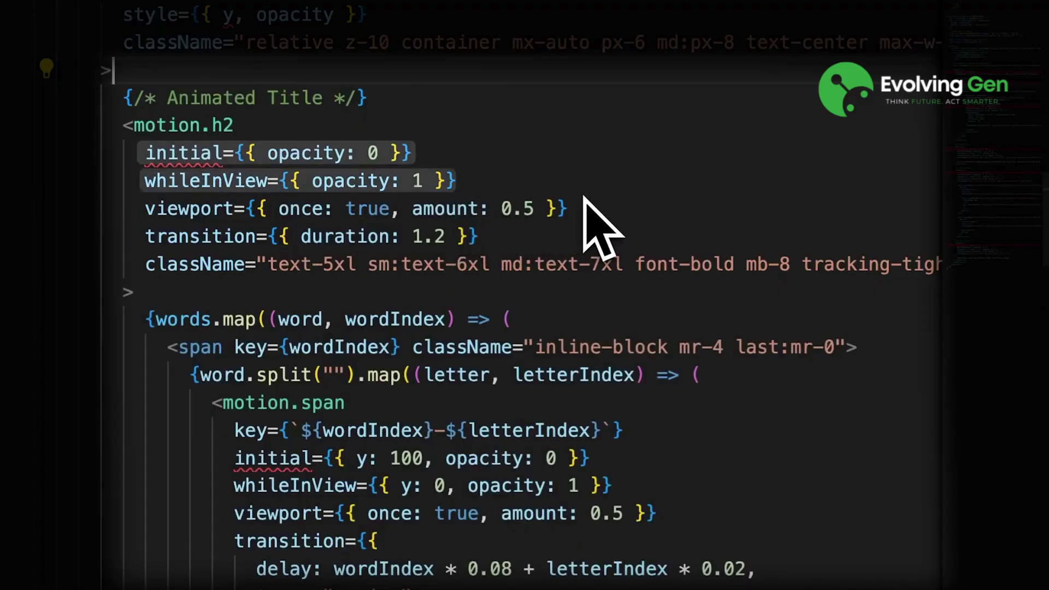
{"action": "scroll", "coordinate": [585, 205], "scroll_direction": "down", "scroll_amount": 10}
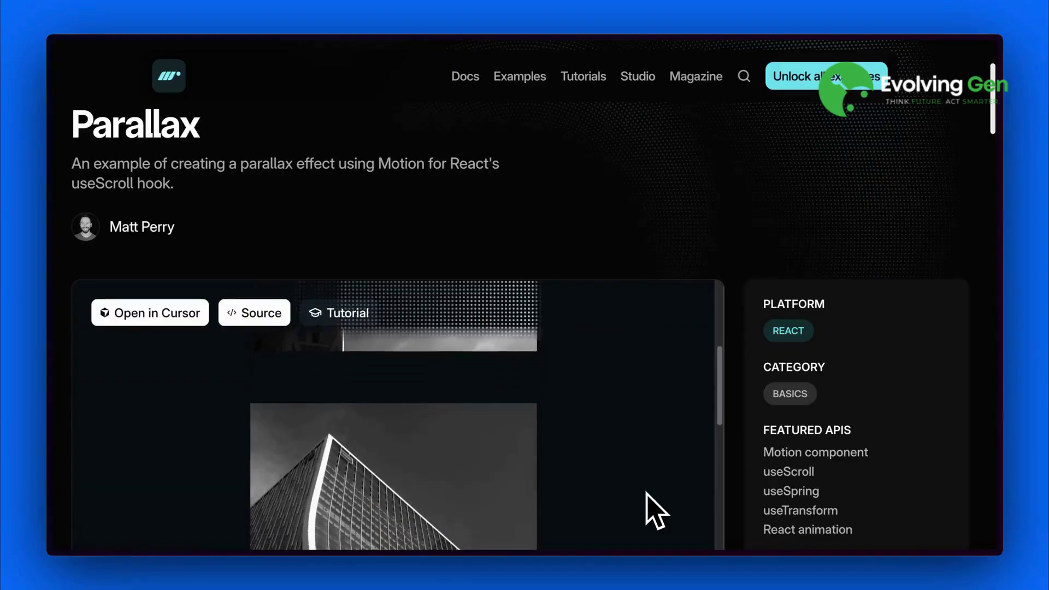
- Examine the scroll effect and featured APIs of Motion's React Parallax example
{"action": "scroll", "coordinate": [672, 503], "scroll_direction": "down", "scroll_amount": 5}
{"action": "scroll", "coordinate": [744, 473], "scroll_direction": "down", "scroll_amount": 2}
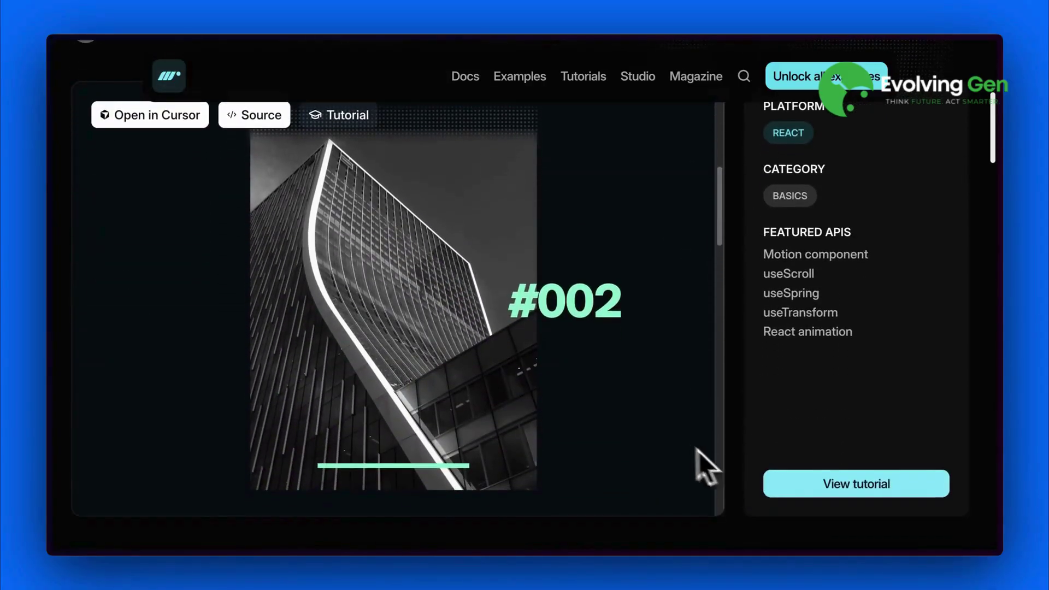
{"action": "scroll", "coordinate": [696, 449], "scroll_direction": "down", "scroll_amount": 5}
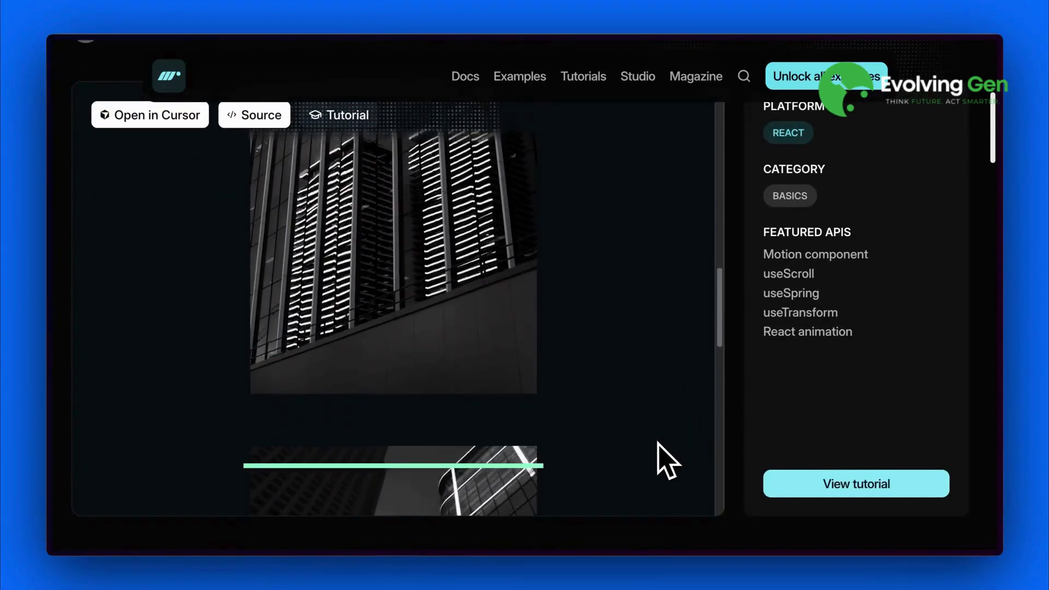
{"action": "scroll", "coordinate": [658, 446], "scroll_direction": "down", "scroll_amount": 4}
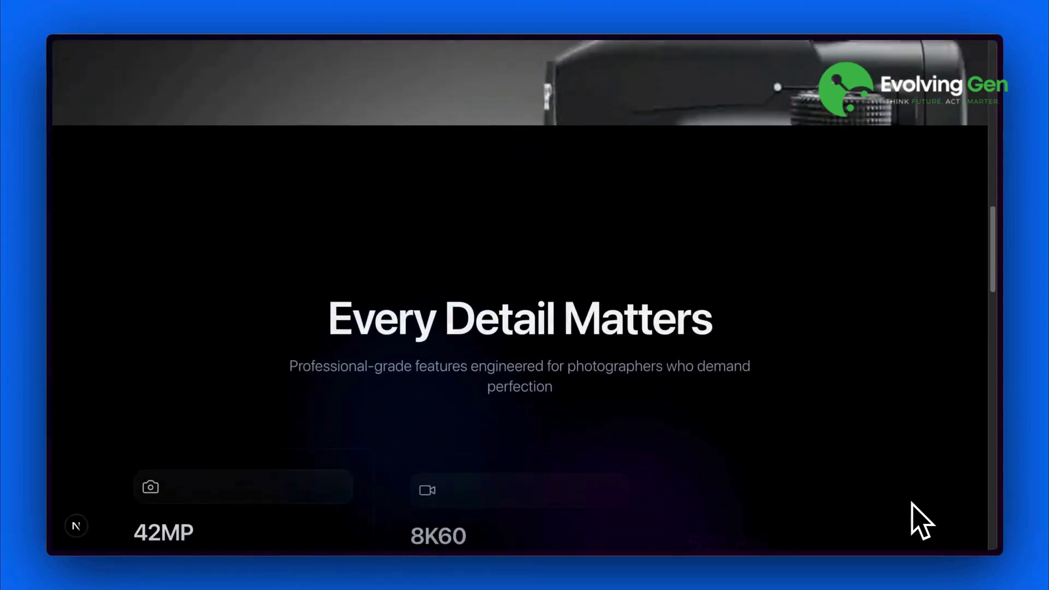
- Check the feature cards on the camera landing page, and browse the hero section designs on Supahero for inspiration
{"action": "scroll", "coordinate": [923, 522], "scroll_direction": "down", "scroll_amount": 10}
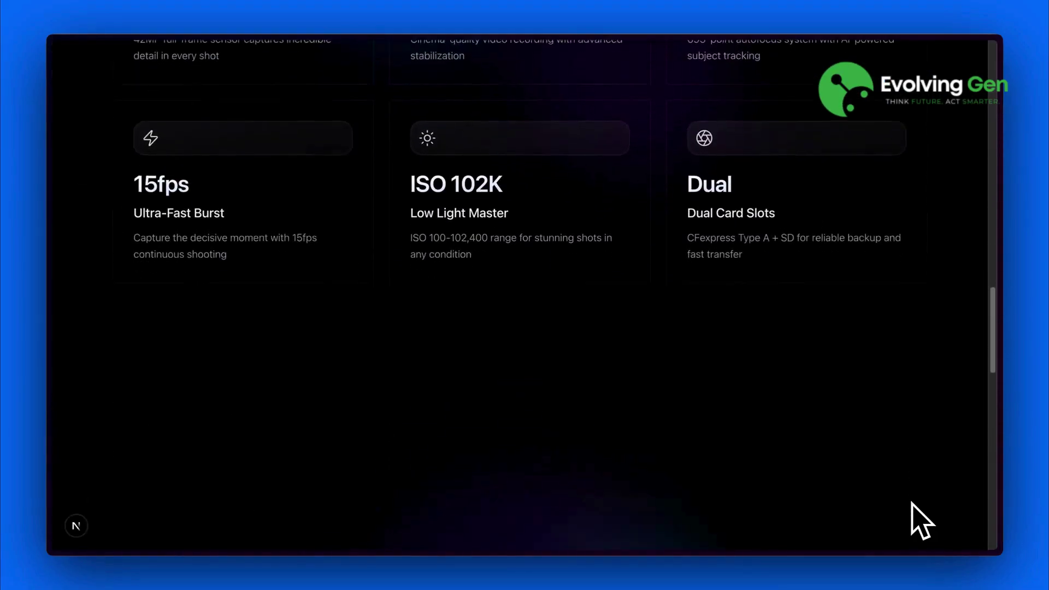
{"action": "scroll", "coordinate": [923, 522], "scroll_direction": "down", "scroll_amount": 10}
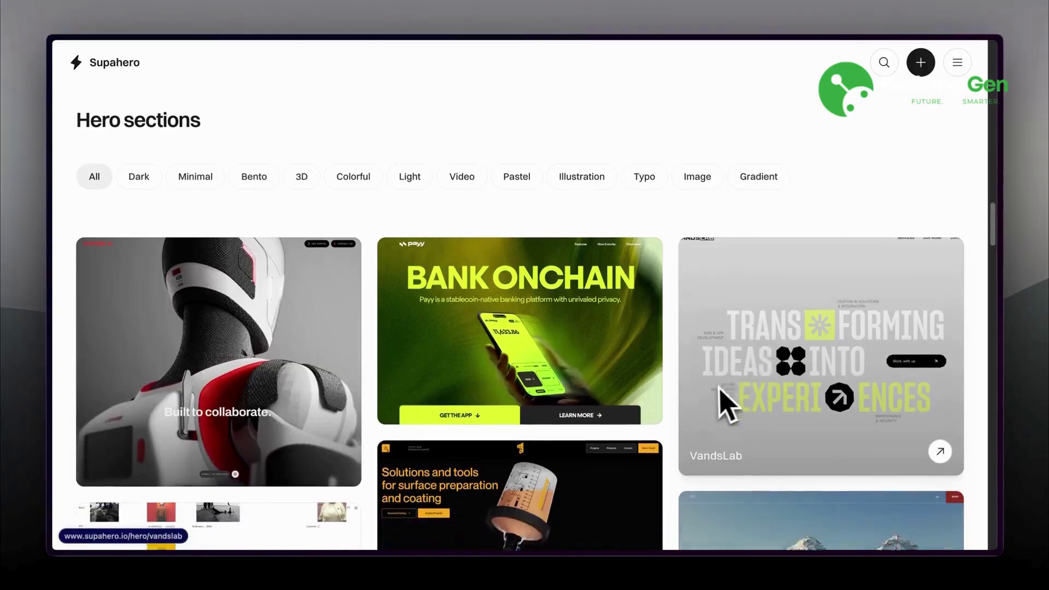
{"action": "scroll", "coordinate": [726, 403], "scroll_direction": "down", "scroll_amount": 5}
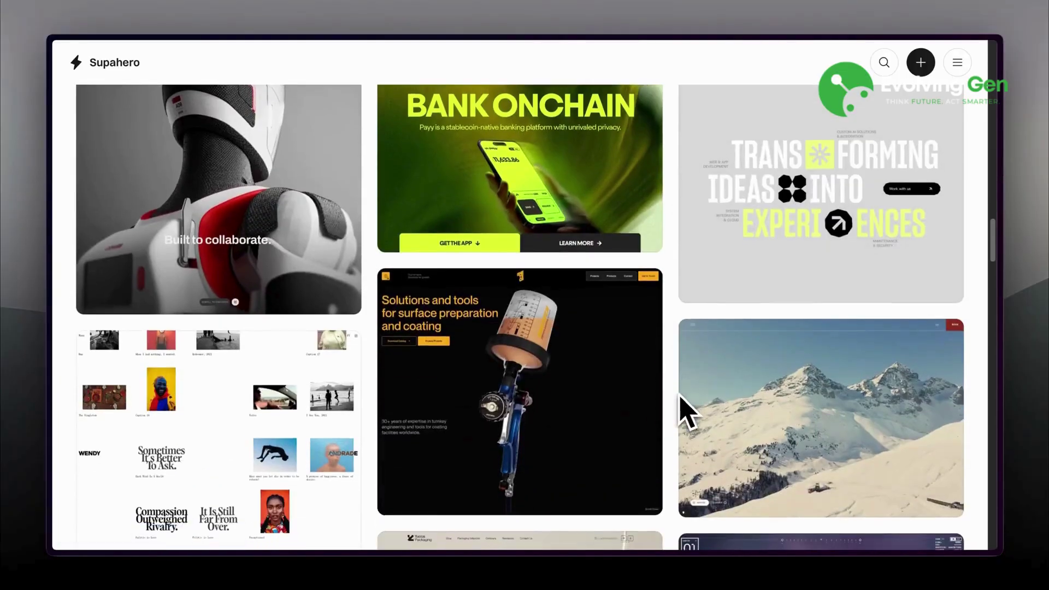
{"action": "scroll", "coordinate": [681, 395], "scroll_direction": "down", "scroll_amount": 10}
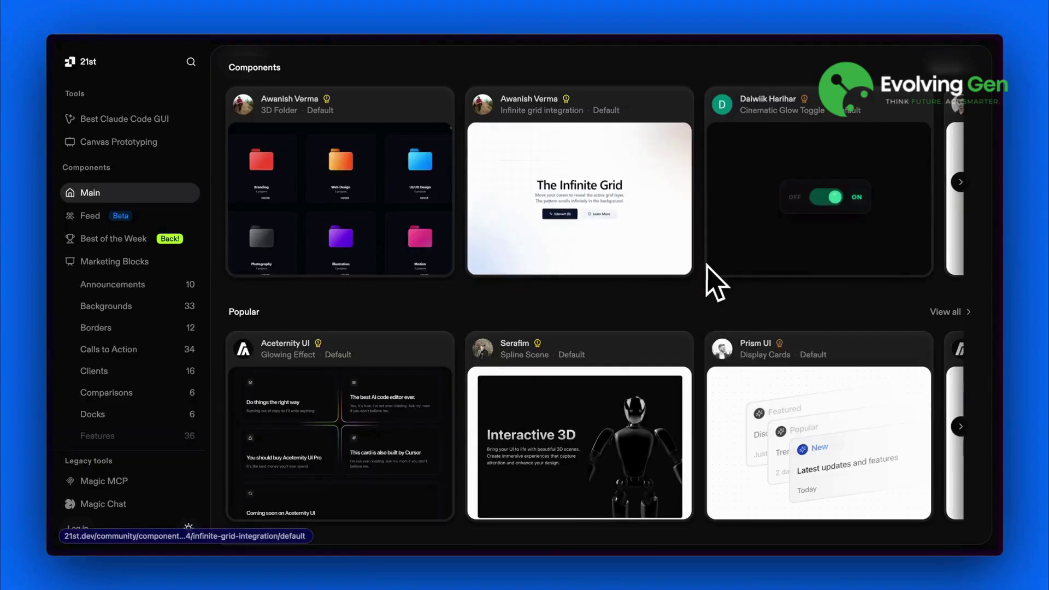
- Open the Background Paths component from 21st's Call To-Action category and copy its prompt
{"action": "scroll", "coordinate": [773, 276], "scroll_direction": "down", "scroll_amount": 3}
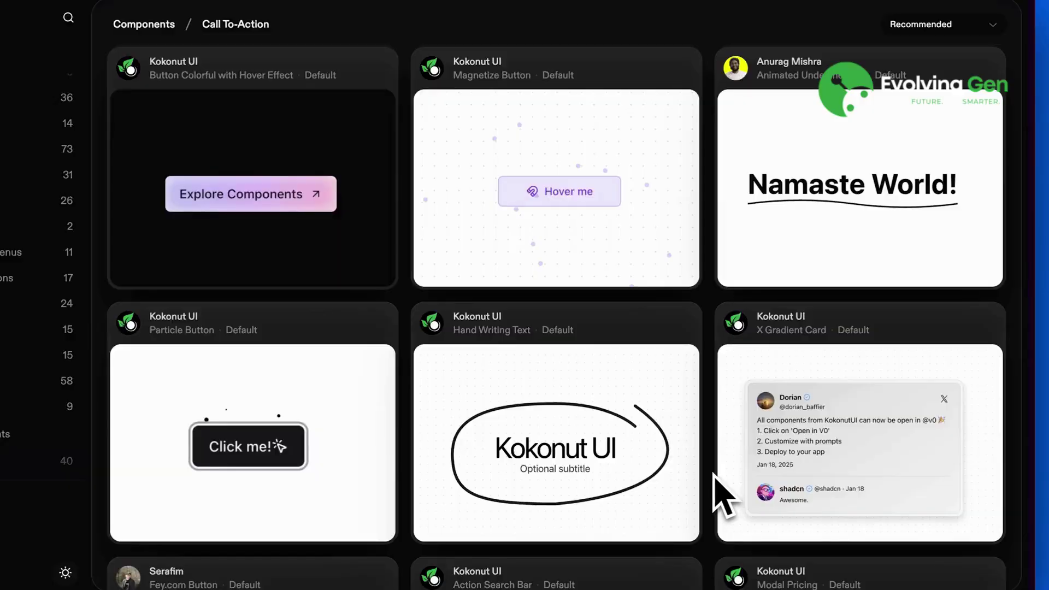
{"action": "scroll", "coordinate": [714, 495], "scroll_direction": "down", "scroll_amount": 5}
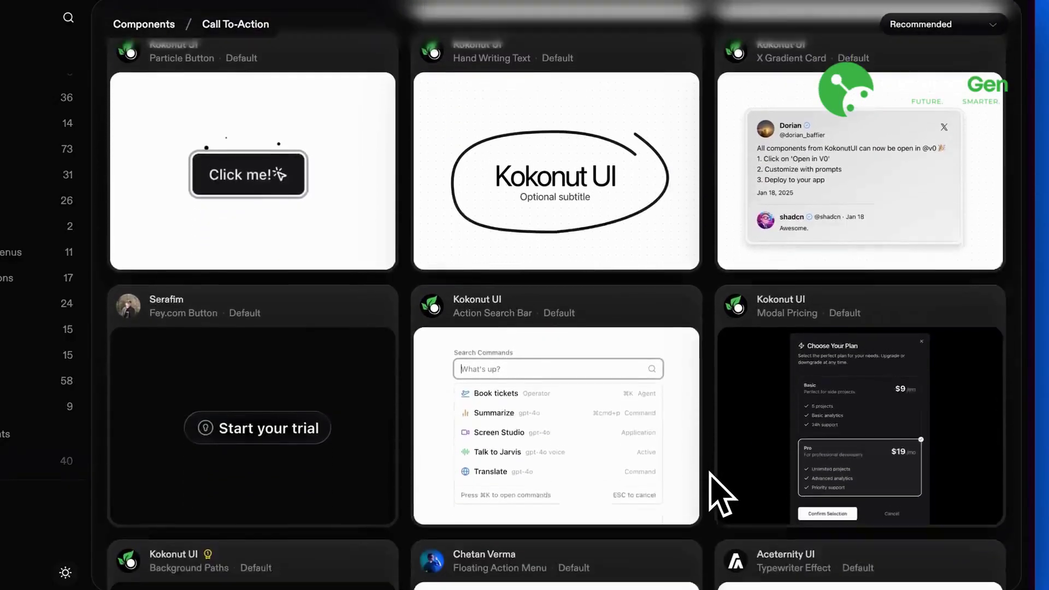
{"action": "scroll", "coordinate": [714, 495], "scroll_direction": "down", "scroll_amount": 4}
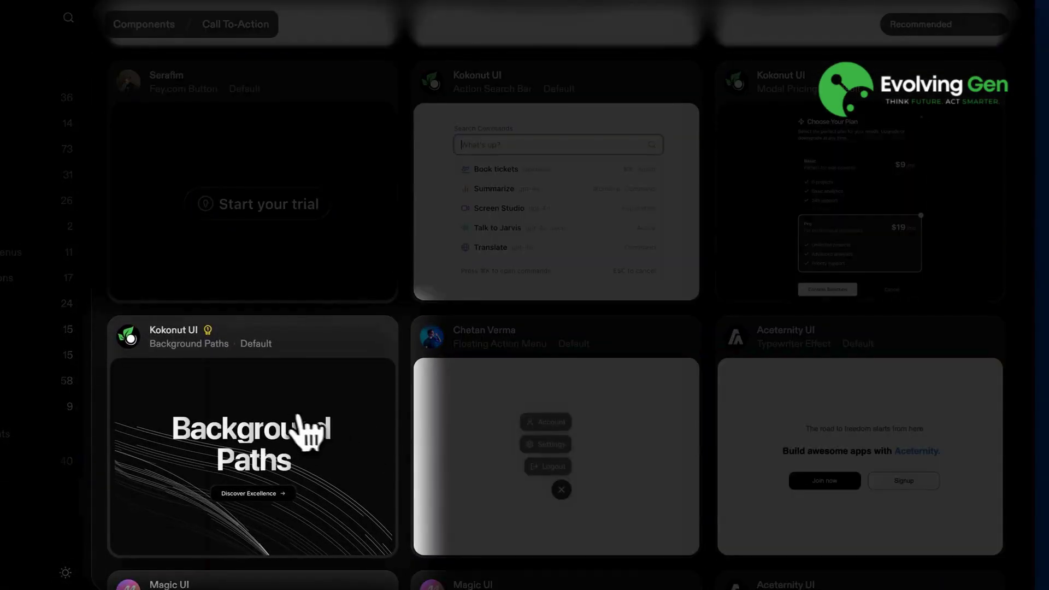
{"action": "left_click", "coordinate": [298, 428]}
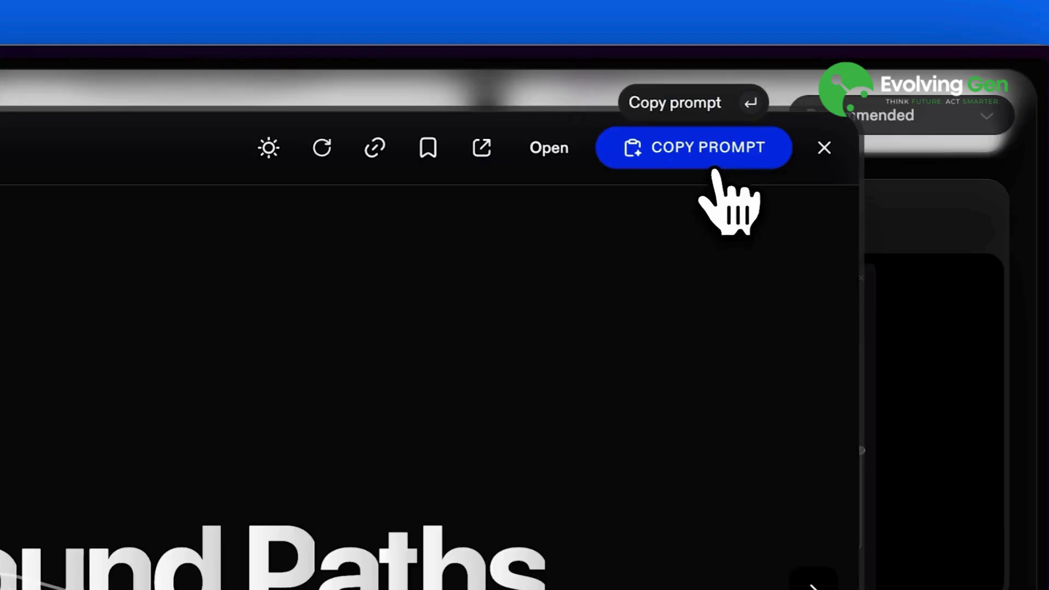
{"action": "left_click", "coordinate": [881, 50]}
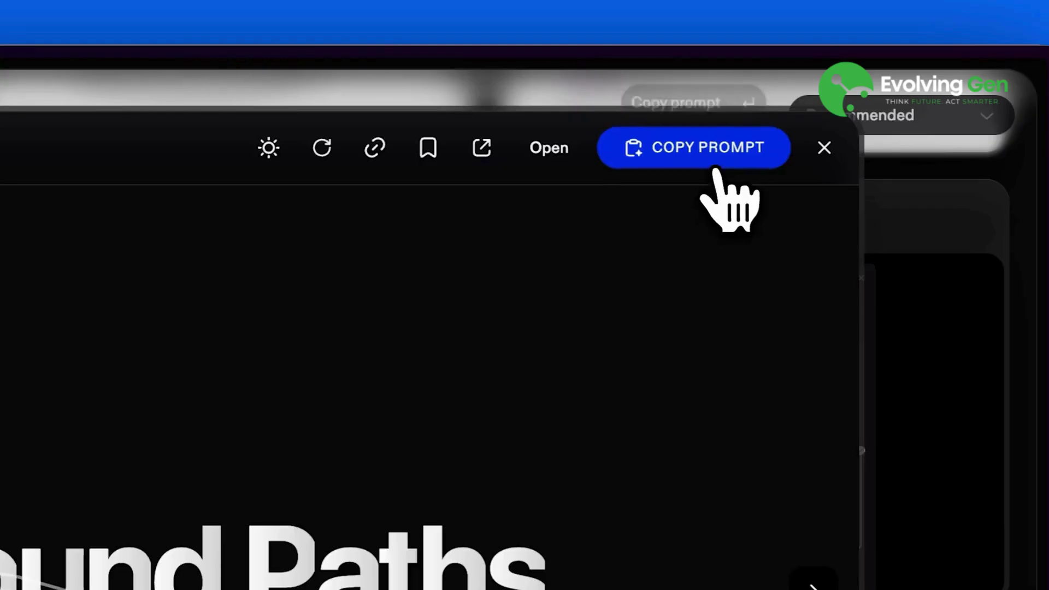
{"action": "left_click", "coordinate": [714, 171]}
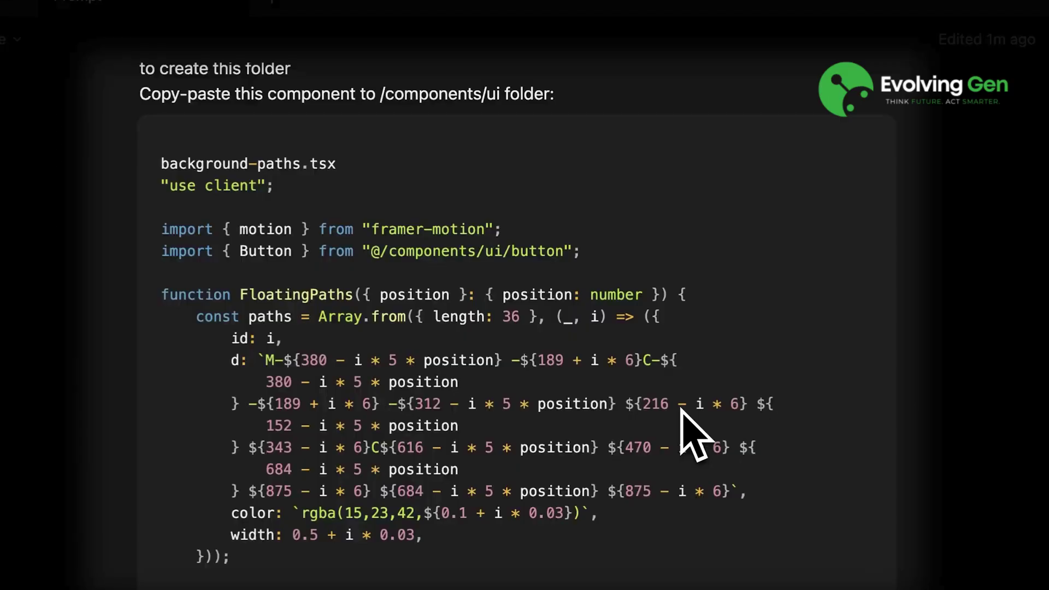
- Read through the copied prompt's background-paths.tsx component code and its shadcn/button dependency
{"action": "scroll", "coordinate": [681, 411], "scroll_direction": "down", "scroll_amount": 10}
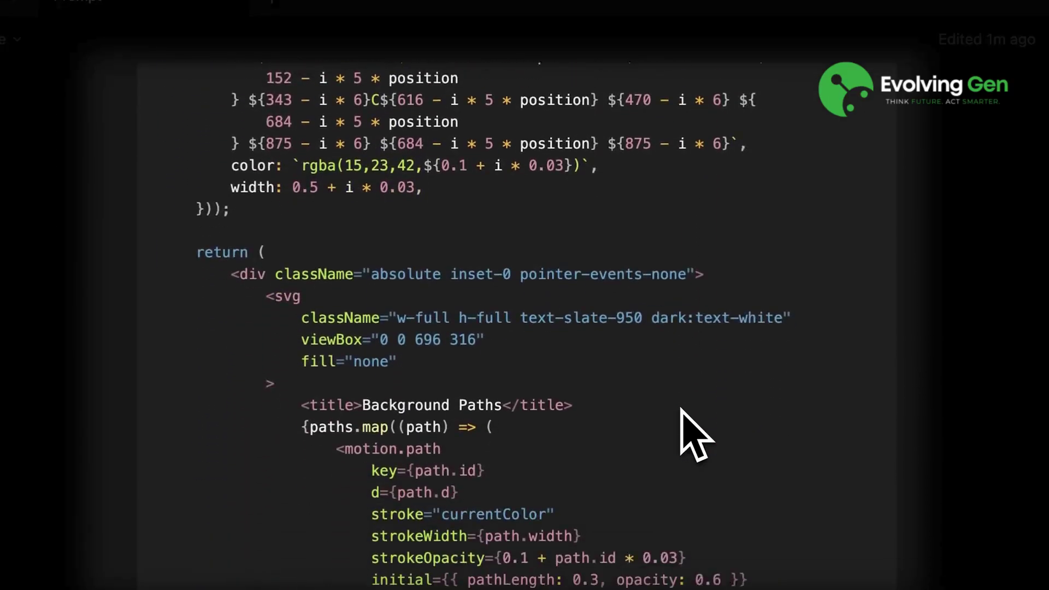
{"action": "scroll", "coordinate": [681, 411], "scroll_direction": "down", "scroll_amount": 15}
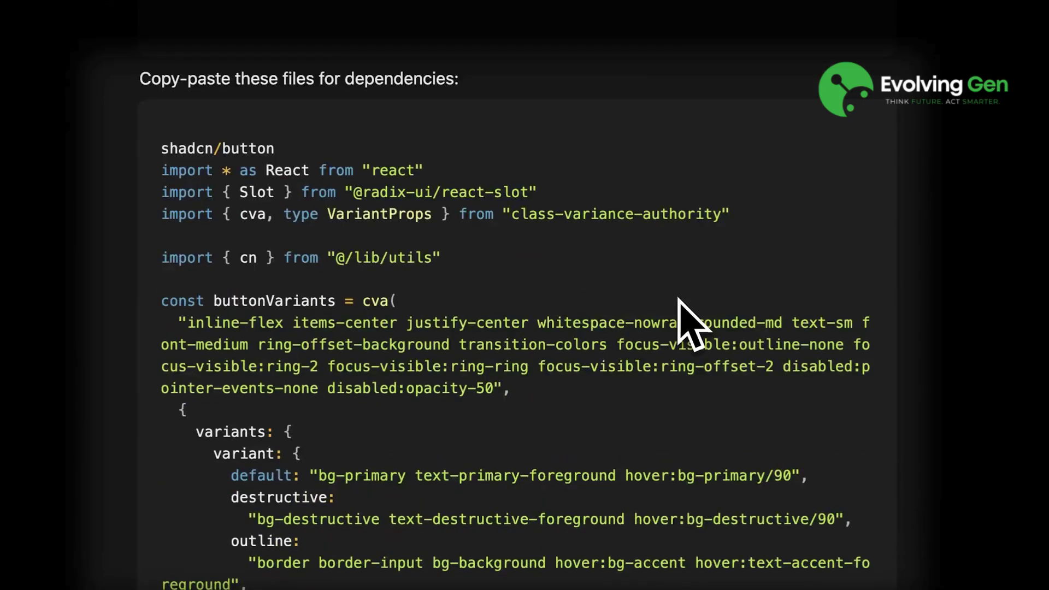
{"action": "scroll", "coordinate": [682, 325], "scroll_direction": "down", "scroll_amount": 10}
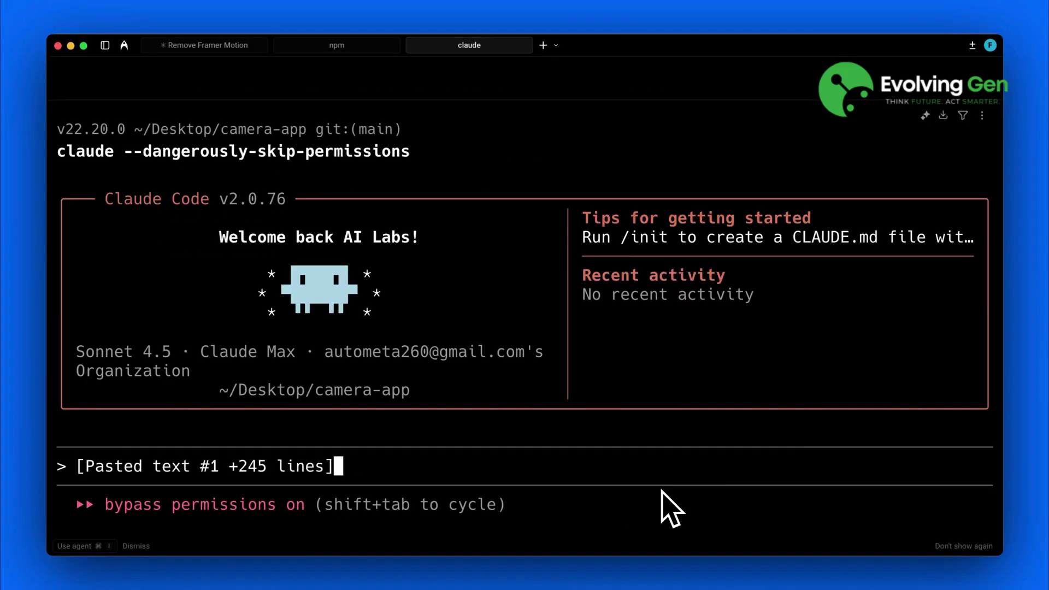
- Submit the pasted component prompt to Claude Code in camera-app and check the landing page's Capture Your Vision section
{"action": "key", "text": "Return"}
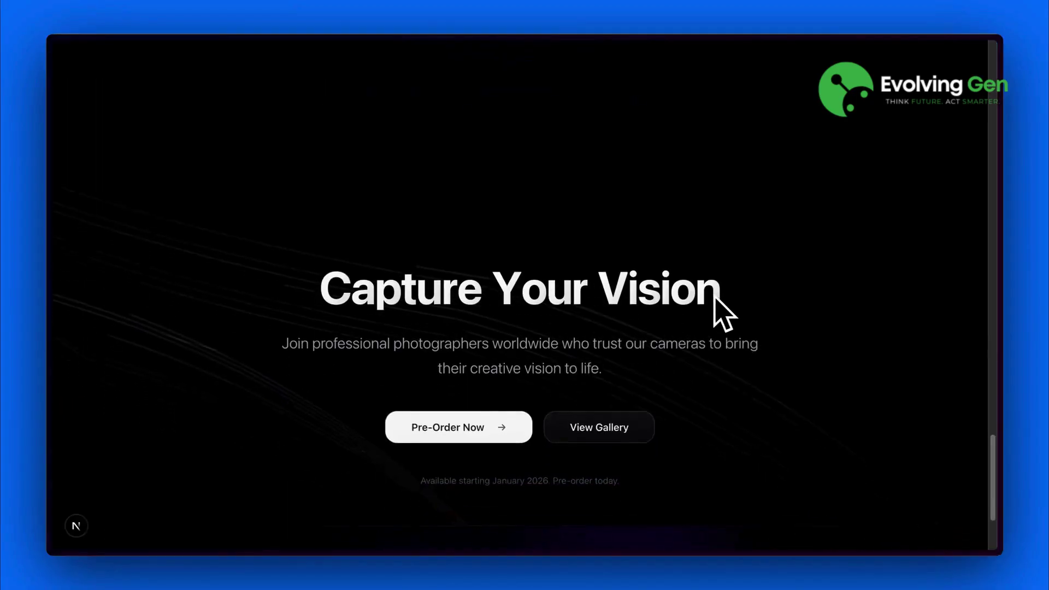
{"action": "scroll", "coordinate": [715, 296], "scroll_direction": "down", "scroll_amount": 5}
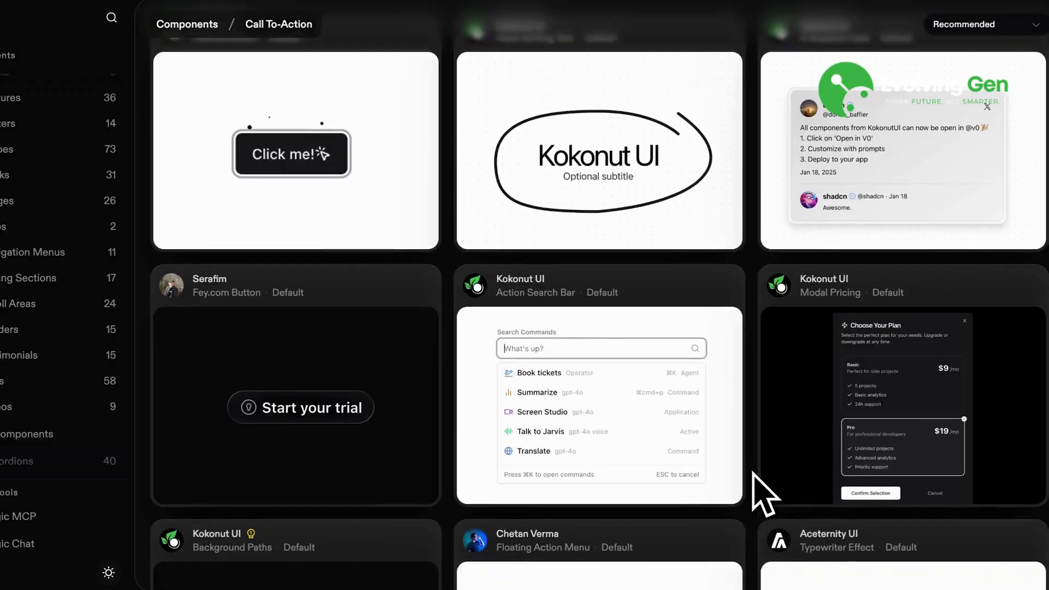
- Open the Awesome Corp footer component from the Footer category on 21st
{"action": "scroll", "coordinate": [749, 491], "scroll_direction": "down", "scroll_amount": 6}
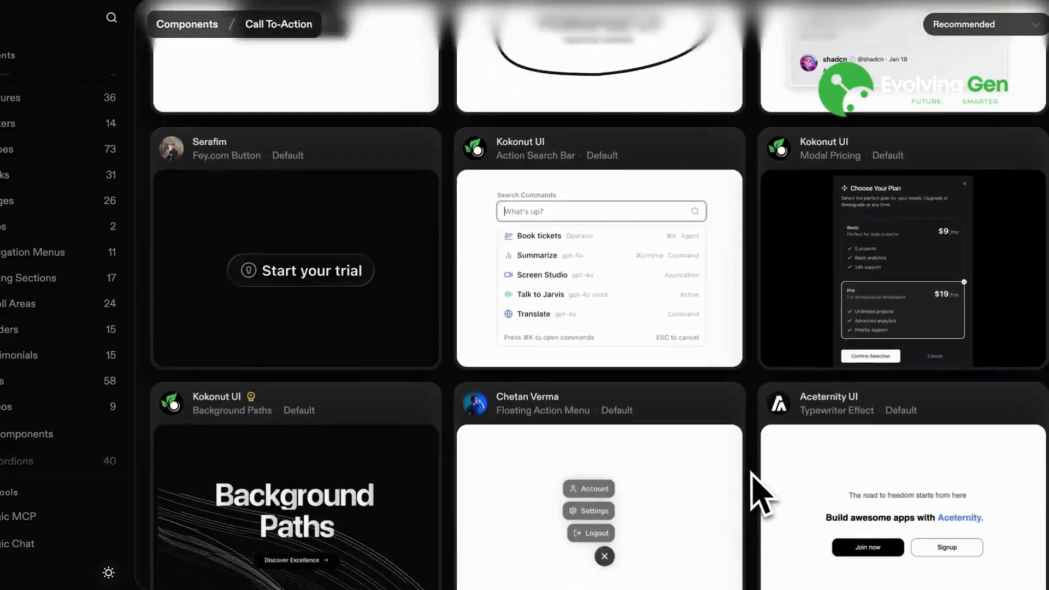
{"action": "left_click", "coordinate": [339, 417]}
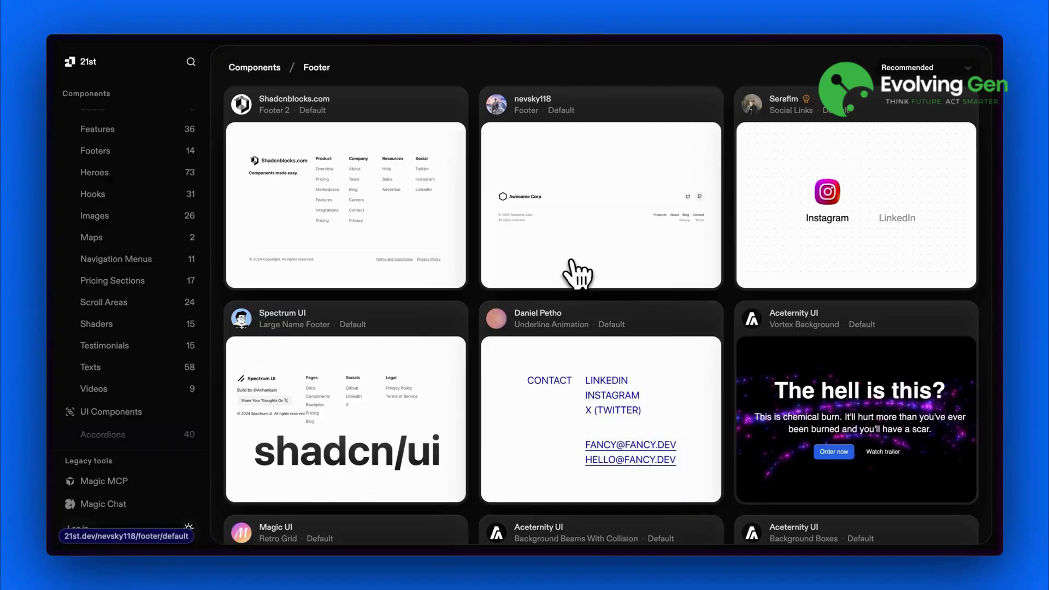
{"action": "left_click", "coordinate": [577, 273]}
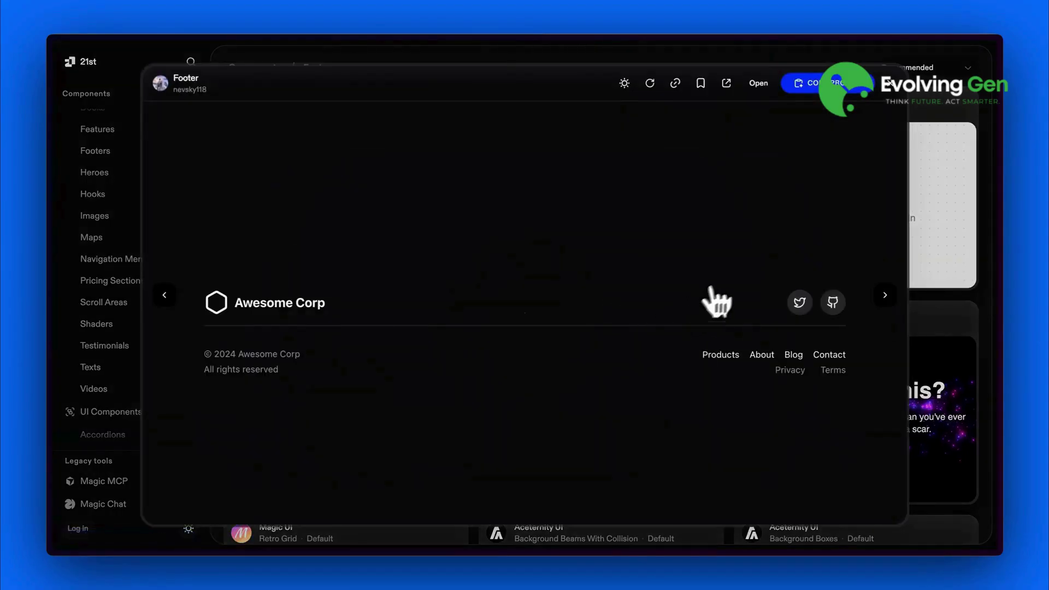